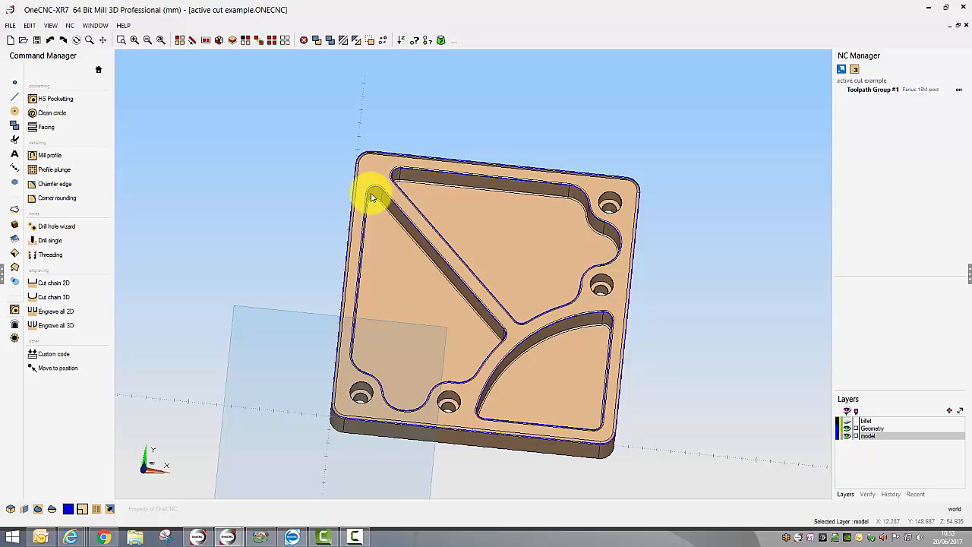
- Start a high-speed pocketing operation and select the boundaries of all three pockets in the plate
left_click(63, 106)
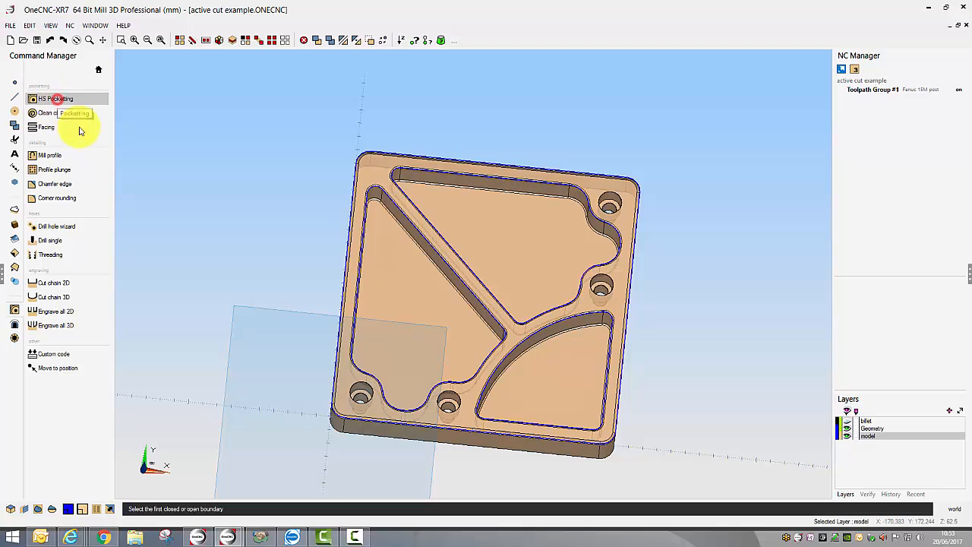
left_click(357, 275)
left_click(457, 254)
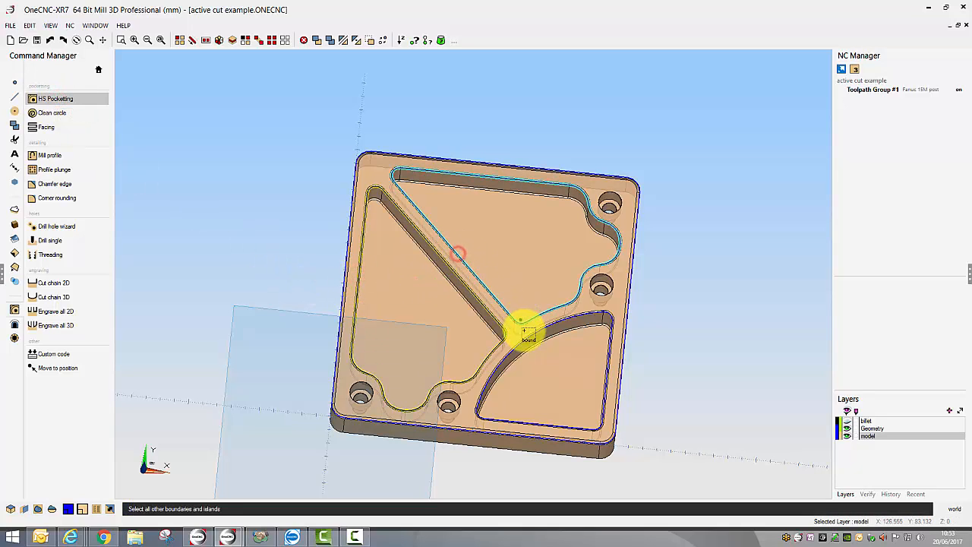
left_click(524, 333)
right_click(523, 337)
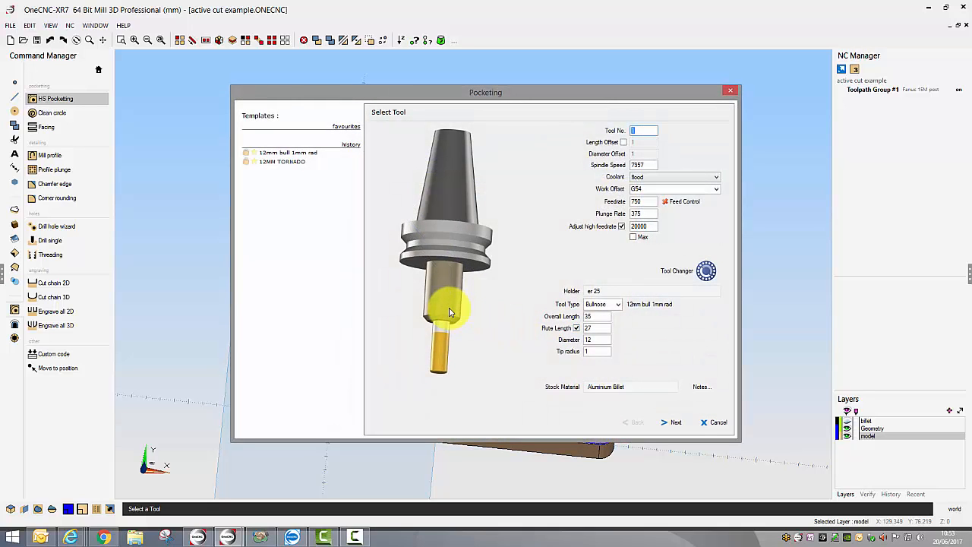
- Set the pocketing feedrate to 250, accept the remaining clearance, style, entry, rough and finish settings, and generate the toolpath
double_click(635, 202)
type("250")
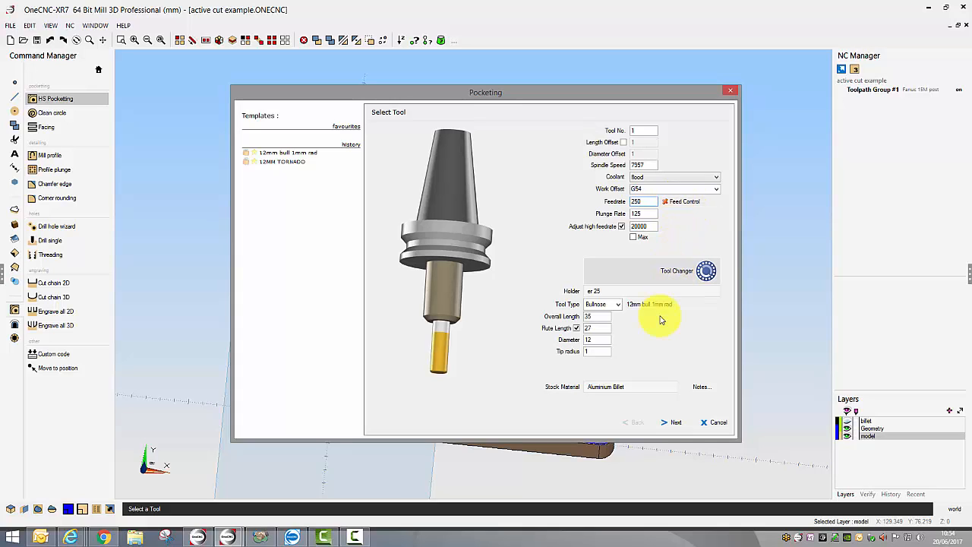
left_click(676, 422)
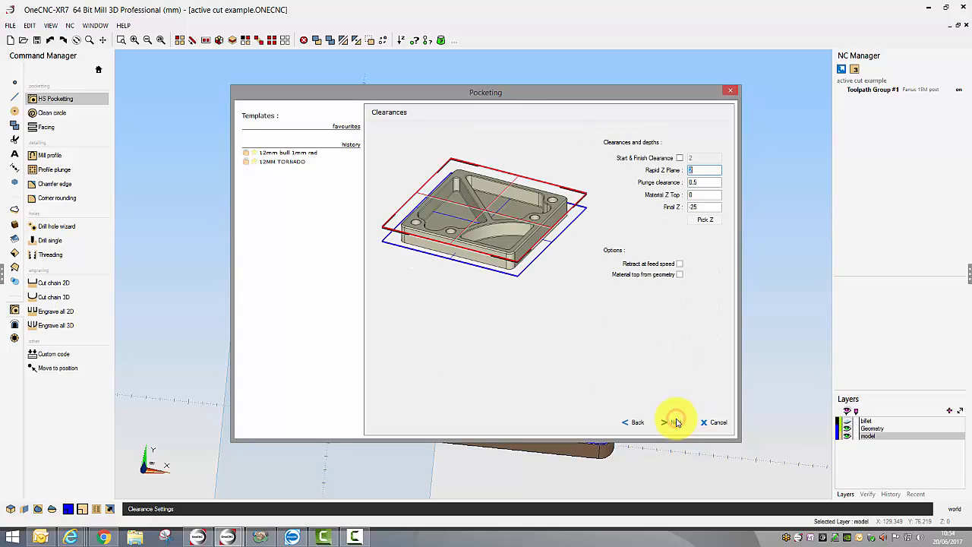
left_click(675, 422)
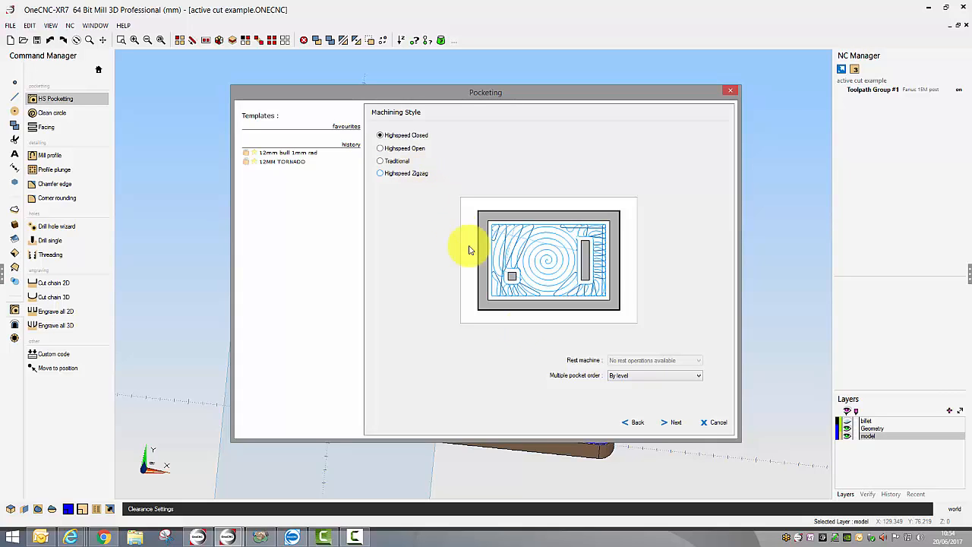
left_click(666, 424)
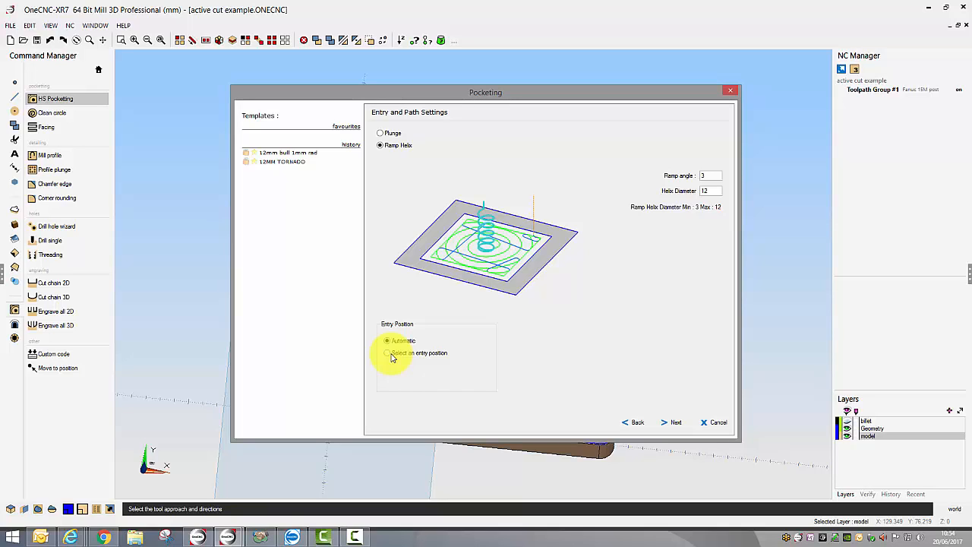
left_click(675, 423)
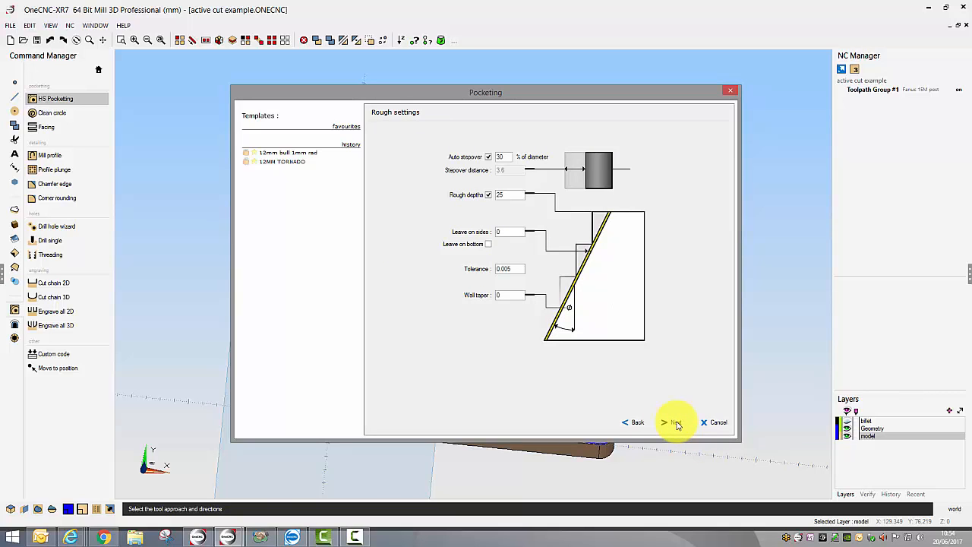
left_click(675, 423)
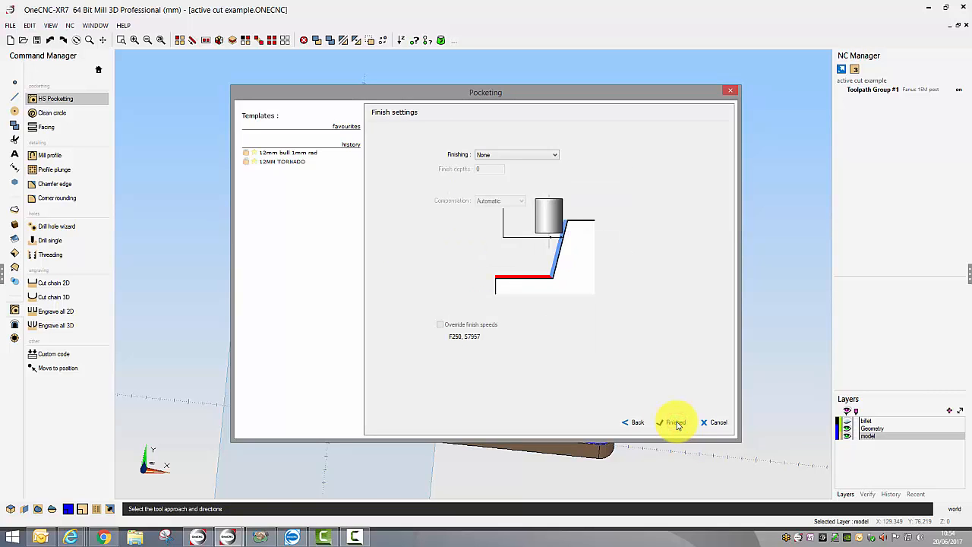
left_click(677, 423)
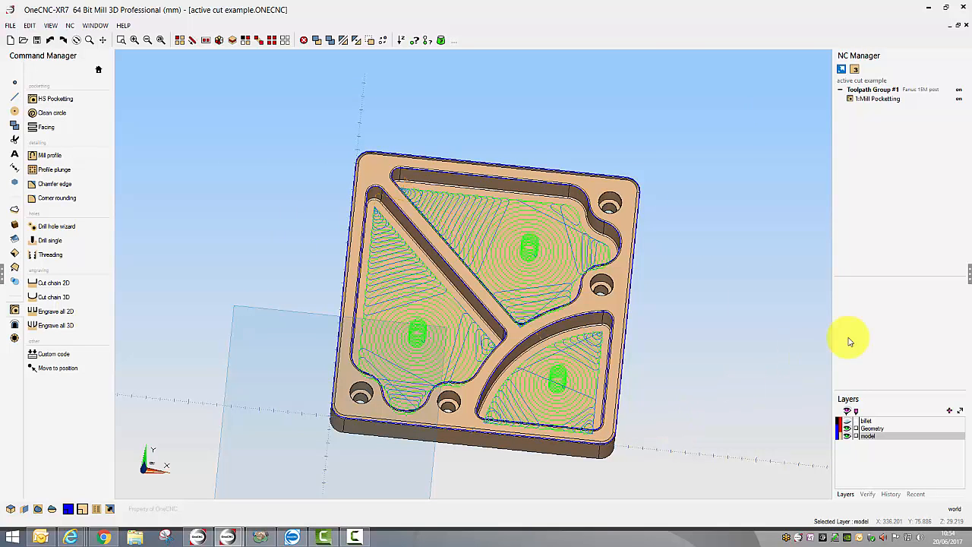
- Review the machining time on the job sheet of the pocketing operation
right_click(876, 101)
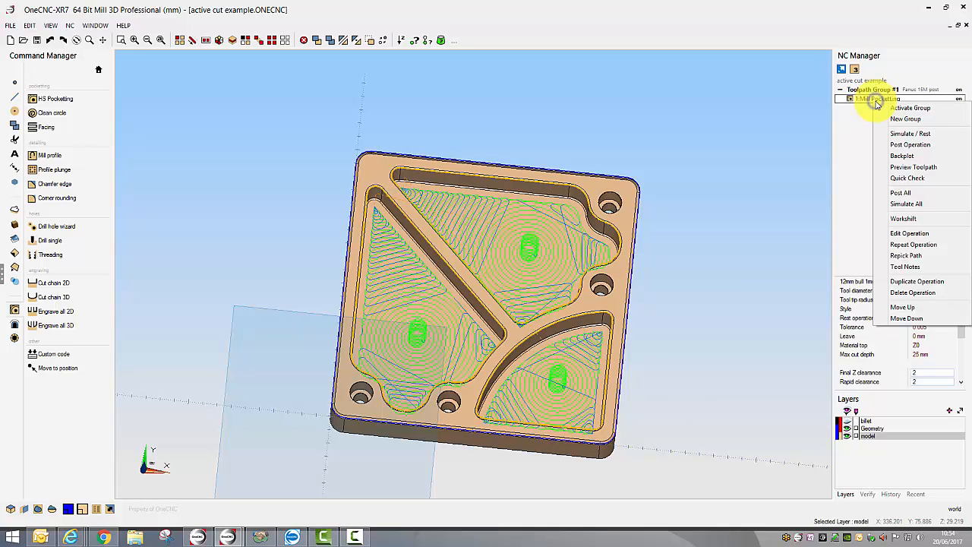
left_click(907, 145)
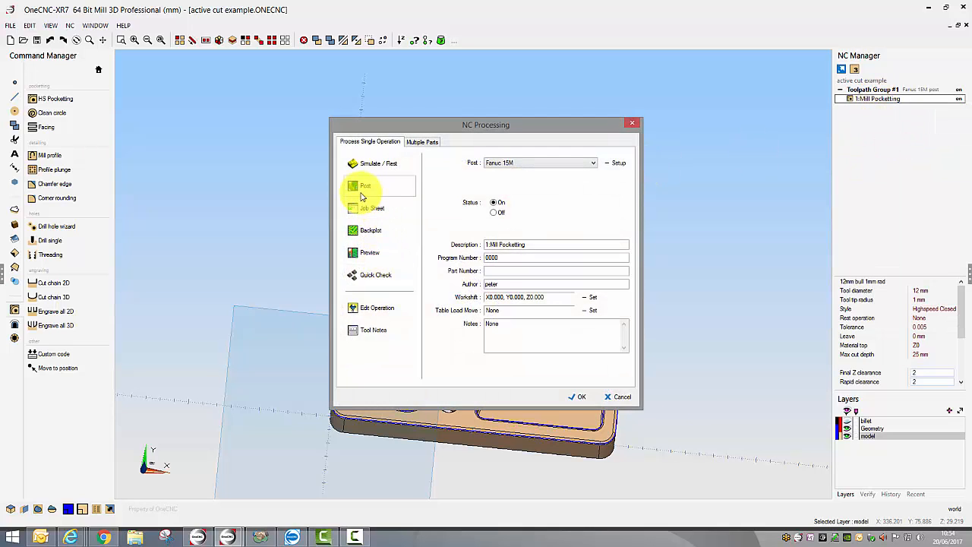
left_click(367, 209)
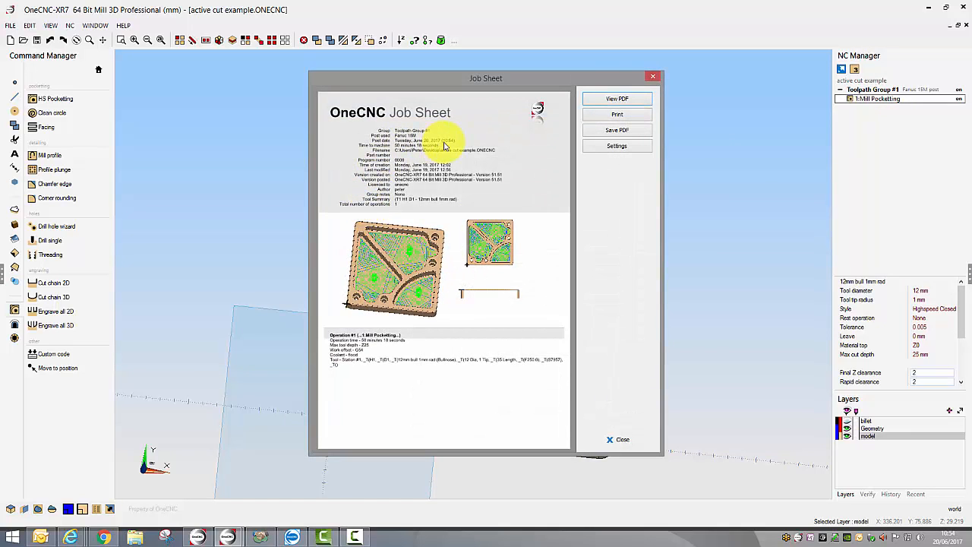
left_click(652, 76)
left_click(631, 123)
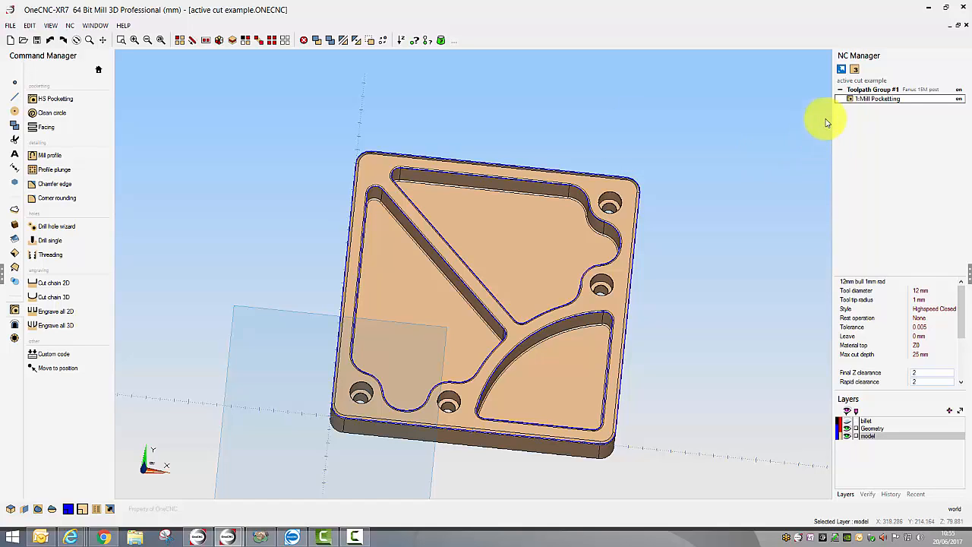
- Reopen the pocketing operation for editing and enable look-ahead feedrate control
left_click(866, 100)
right_click(866, 99)
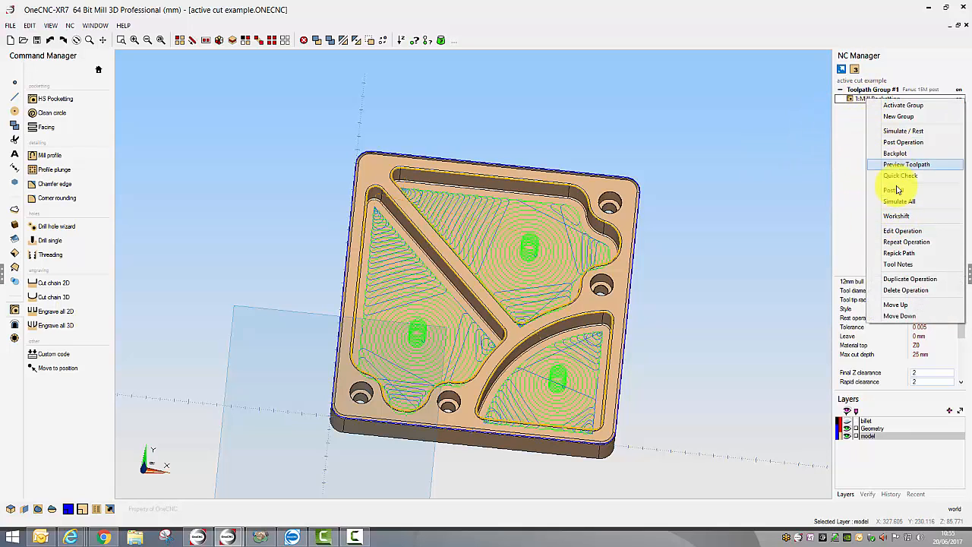
left_click(897, 230)
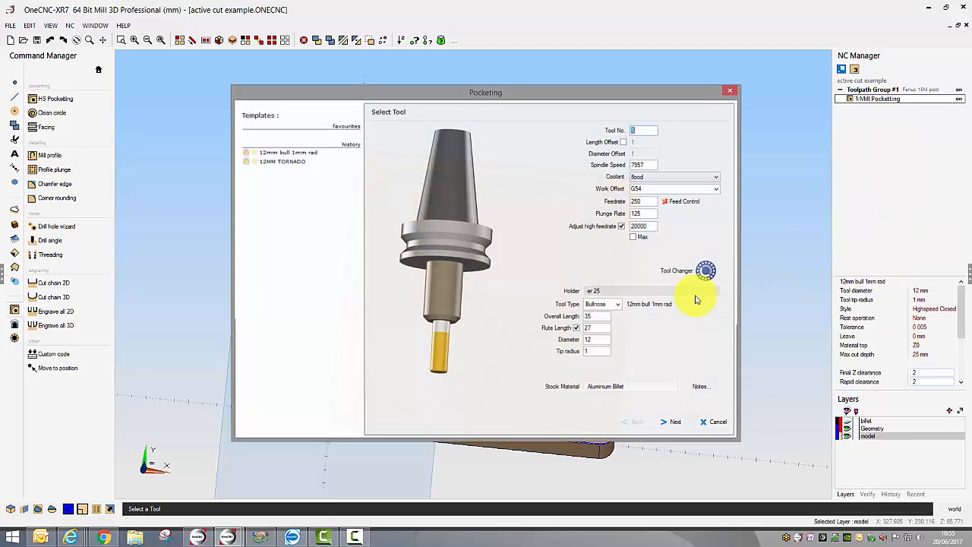
left_click(667, 201)
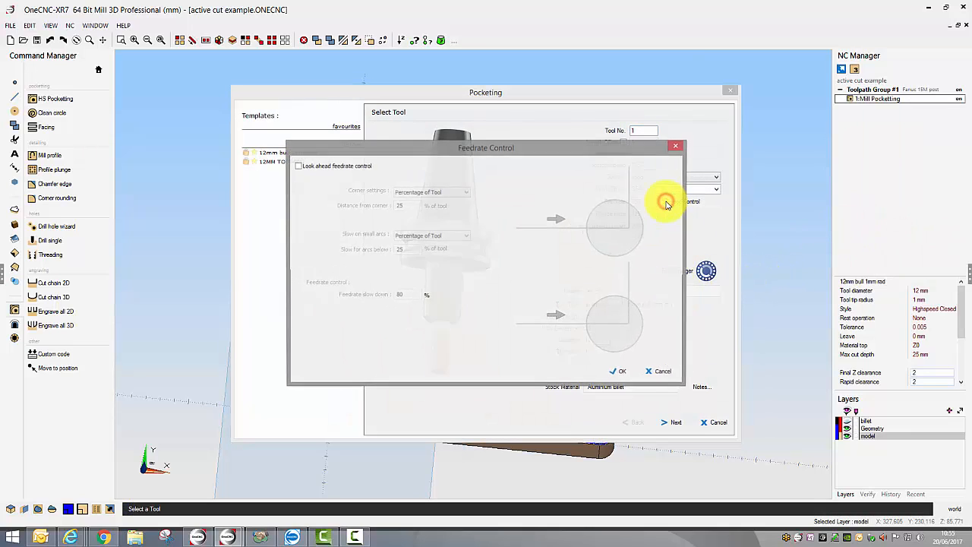
left_click(298, 167)
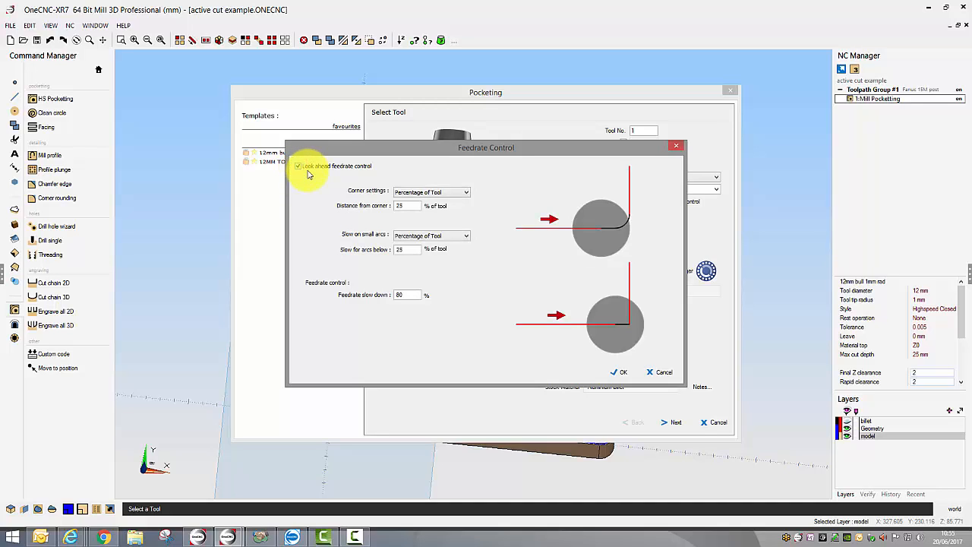
- Keep the corner and small-arc settings at Percentage of Tool with 25%, and set the feedrate slow down to 50%
left_click(467, 194)
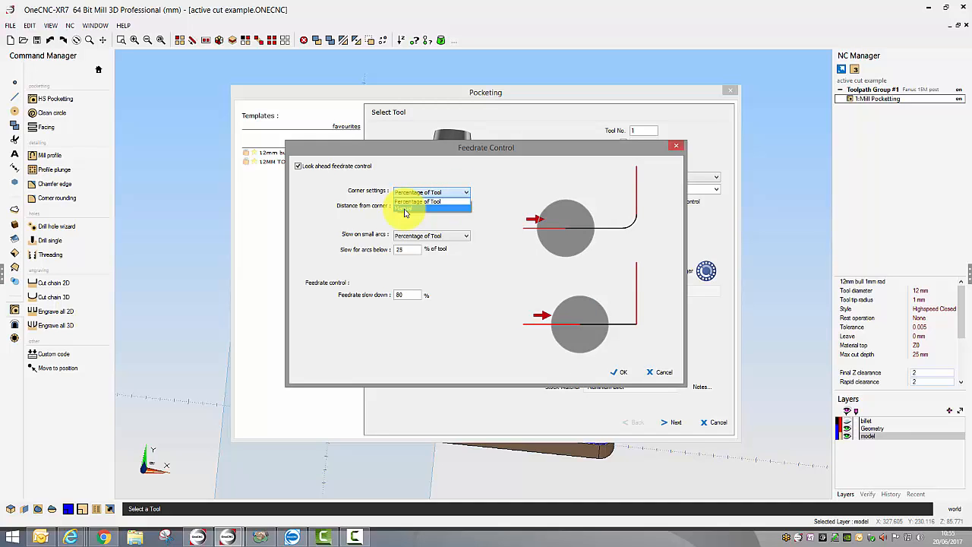
left_click(491, 184)
left_click(403, 205)
left_click_drag(403, 205, 373, 207)
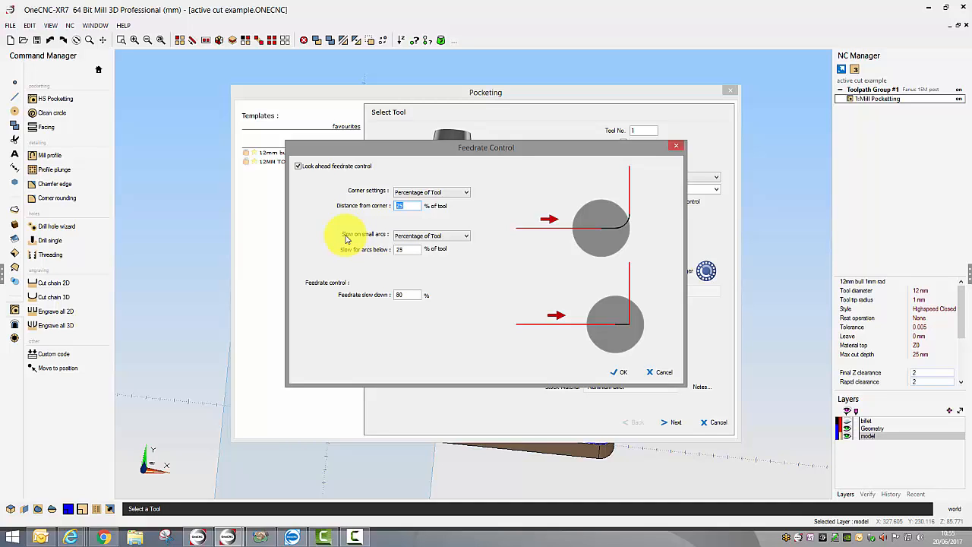
left_click(468, 238)
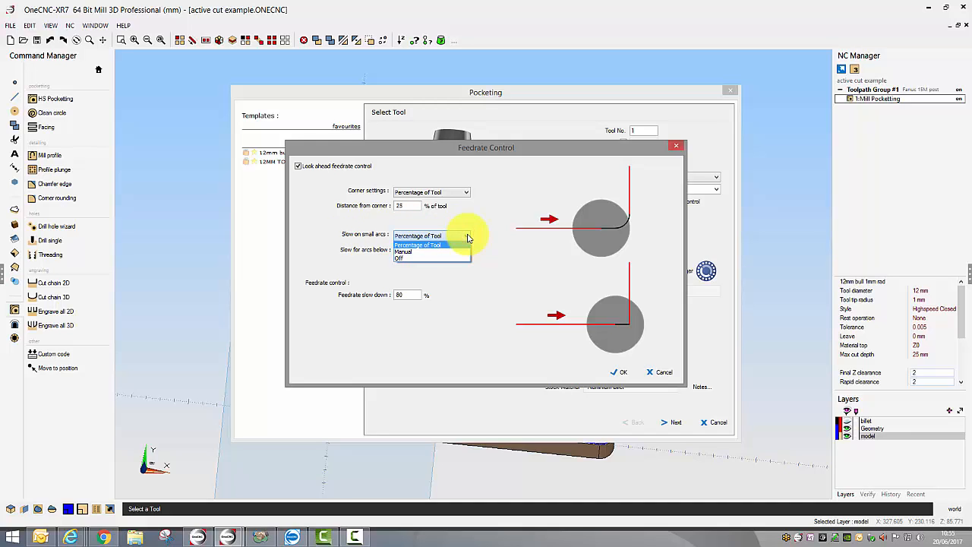
left_click(408, 248)
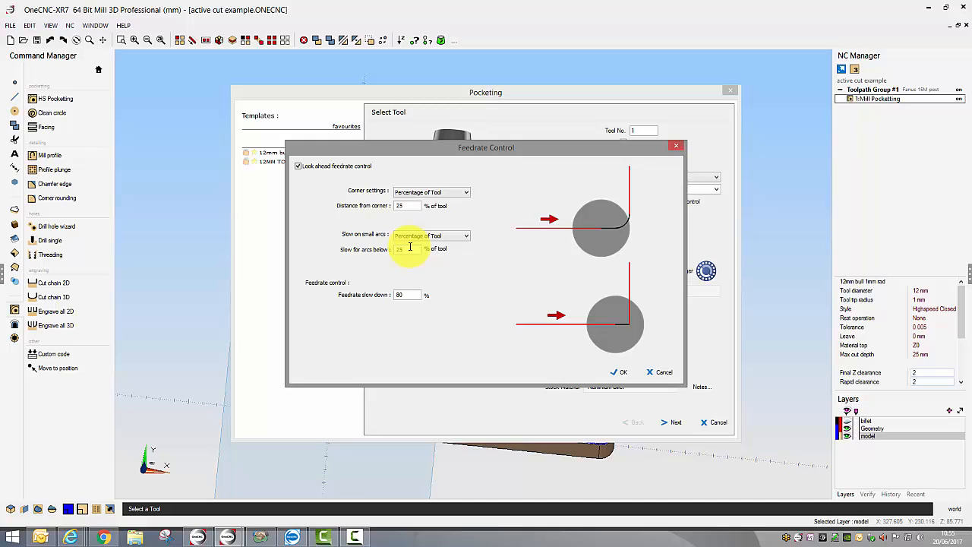
left_click_drag(406, 295, 360, 294)
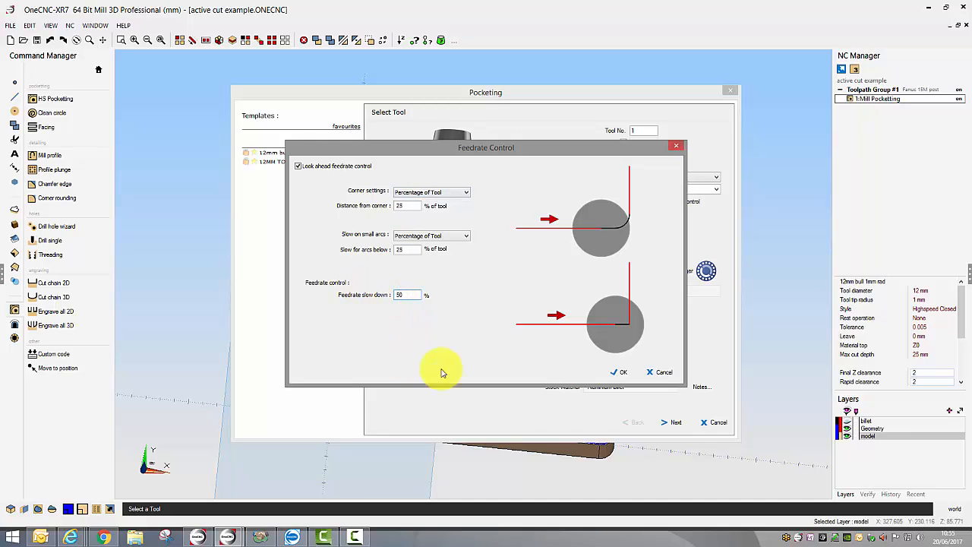
left_click(615, 373)
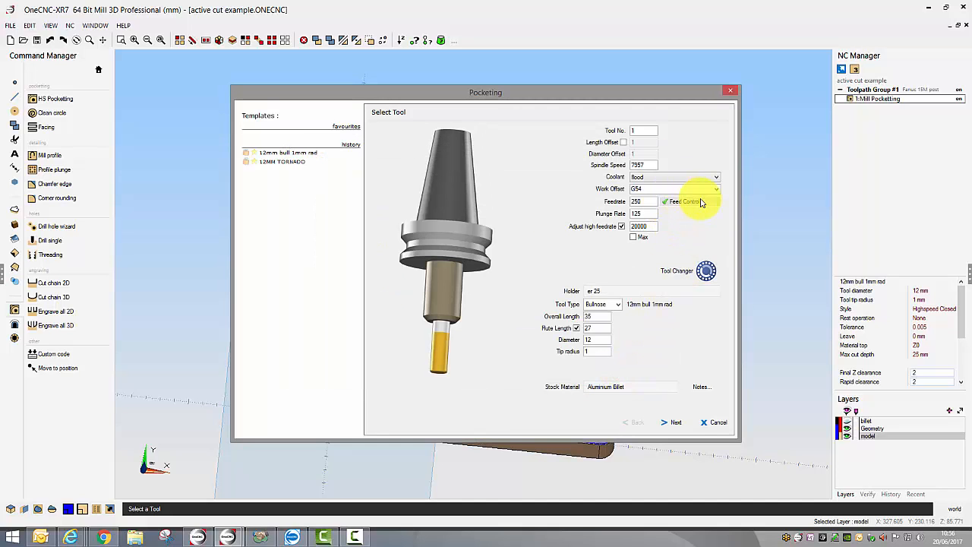
- Set the pocketing feedrate to 500, keep the remaining operation settings, and regenerate the toolpath
left_click_drag(646, 201, 601, 201)
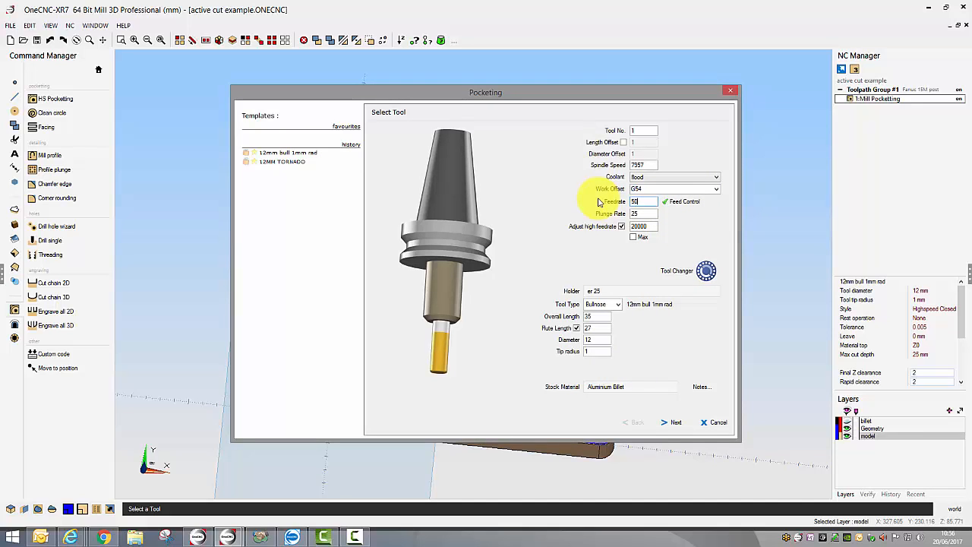
left_click(668, 424)
left_click(668, 424)
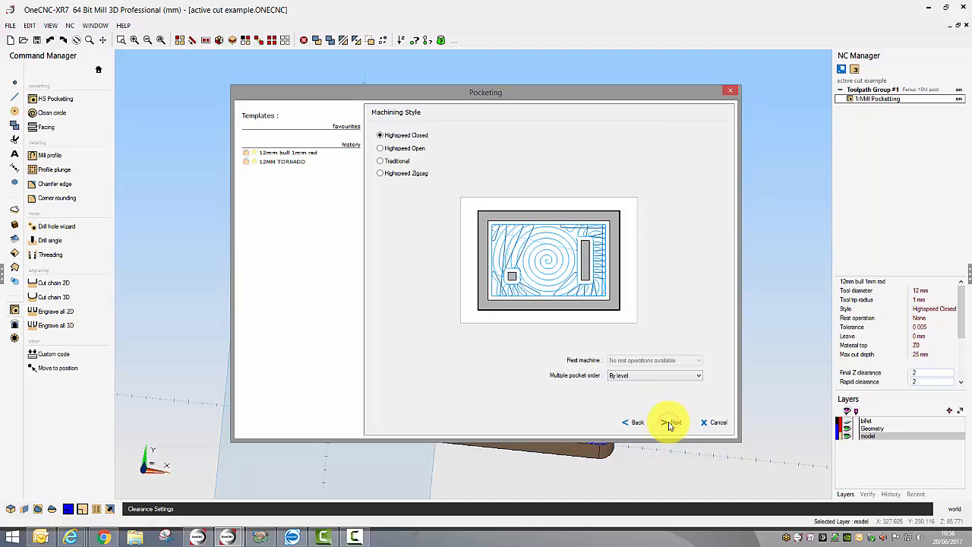
left_click(669, 424)
left_click(669, 424)
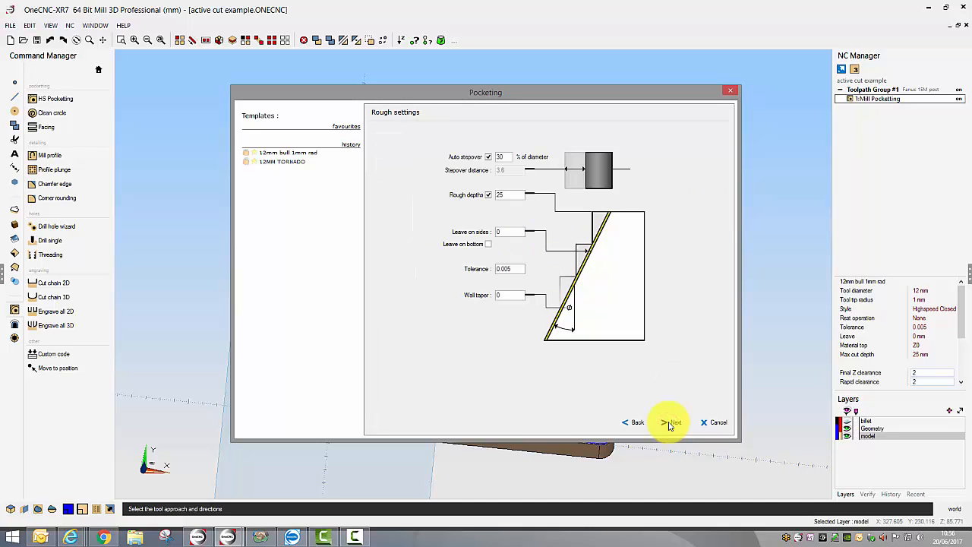
left_click(668, 424)
left_click(668, 424)
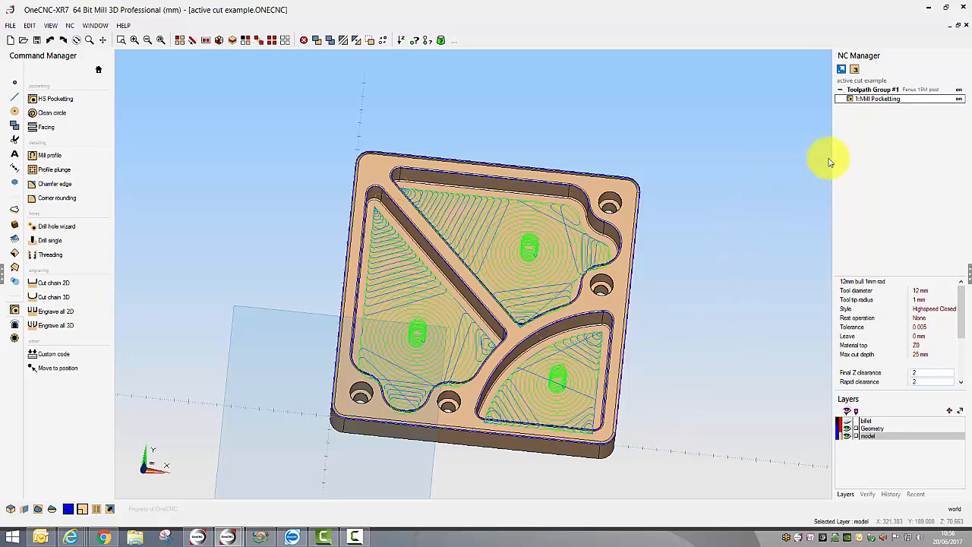
- Check the machining time on the job sheet of the updated pocketing operation
right_click(862, 103)
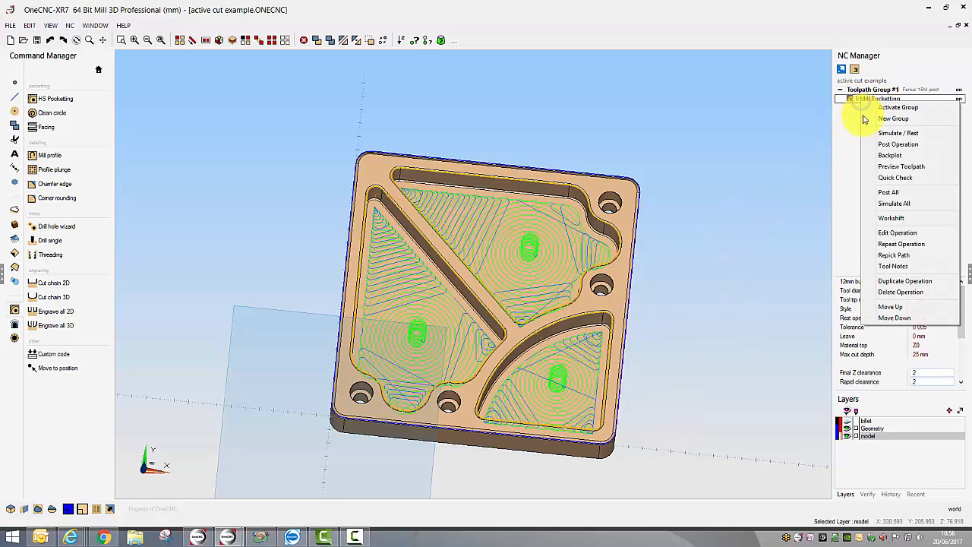
left_click(896, 144)
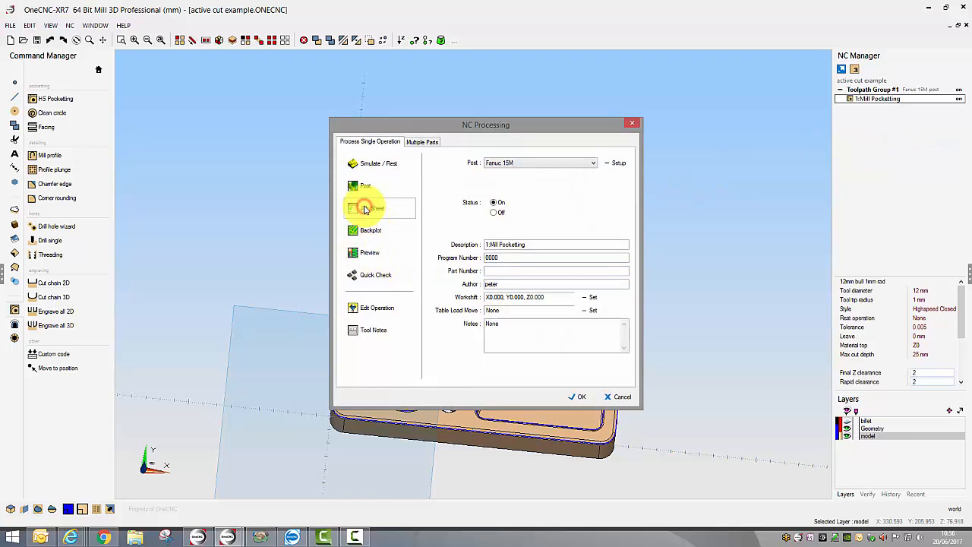
left_click(365, 210)
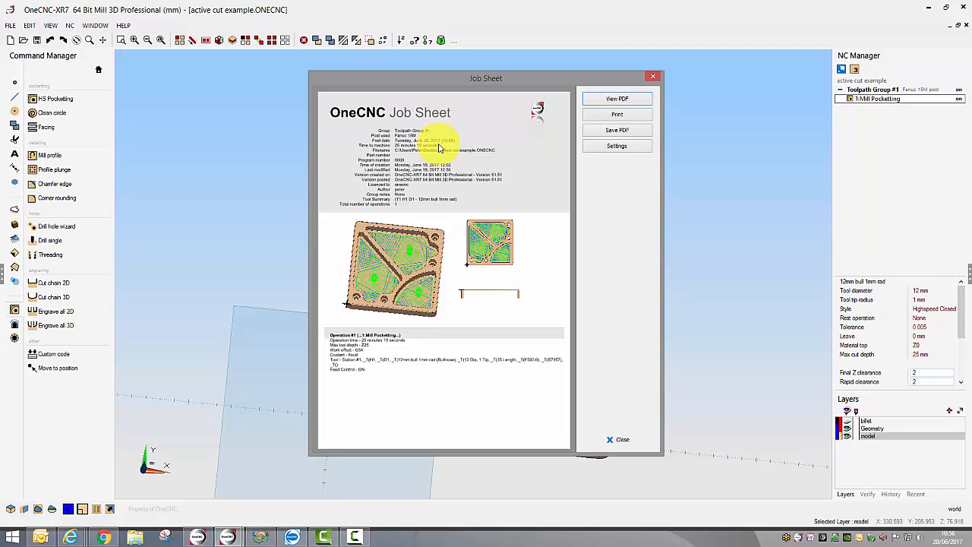
left_click(652, 76)
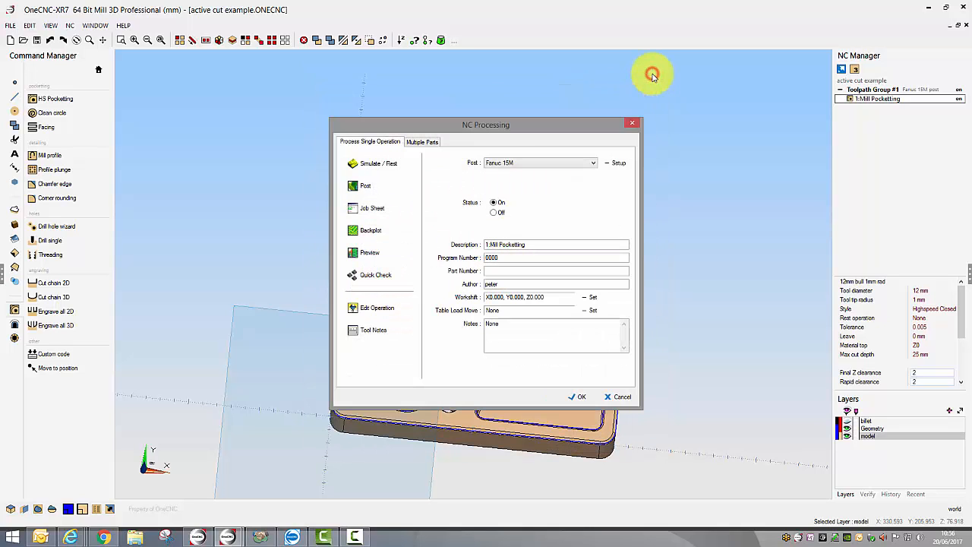
left_click(632, 123)
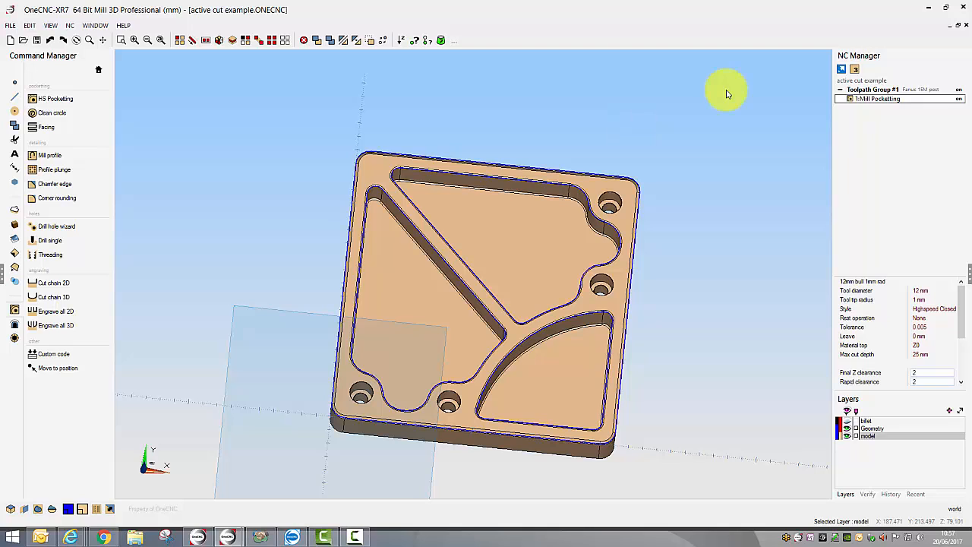
- Reopen the pocketing operation for editing, keep its tool and clearances, and change the machining style to Highspeed Zigzag
right_click(872, 100)
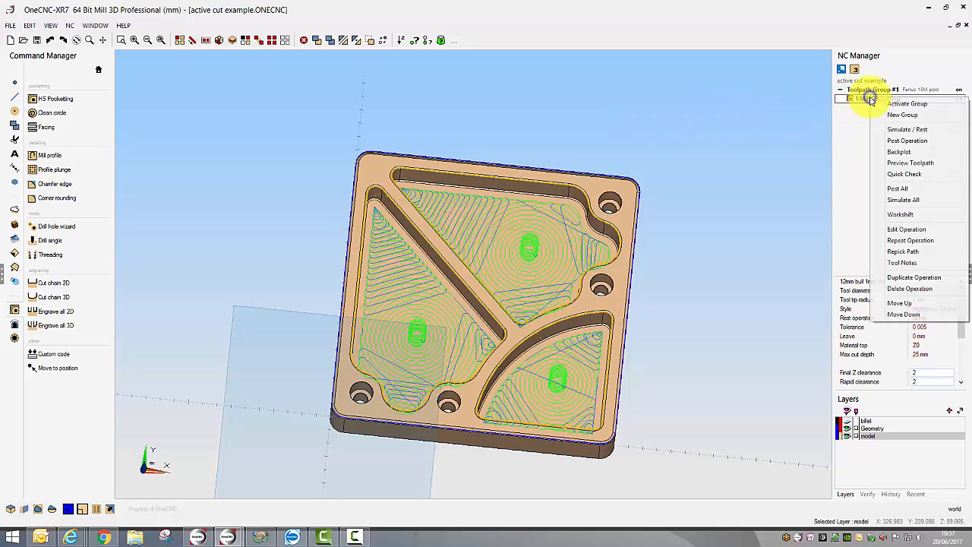
left_click(905, 229)
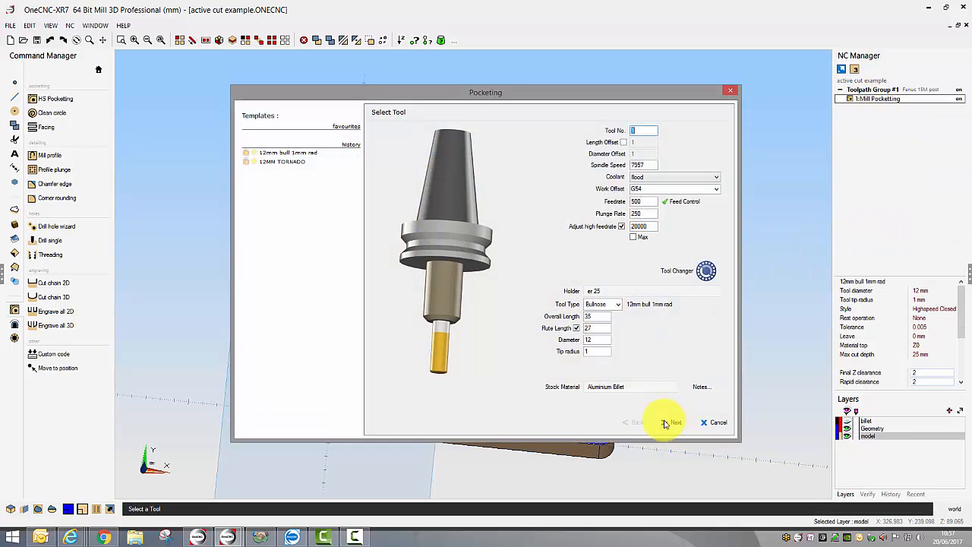
left_click(670, 422)
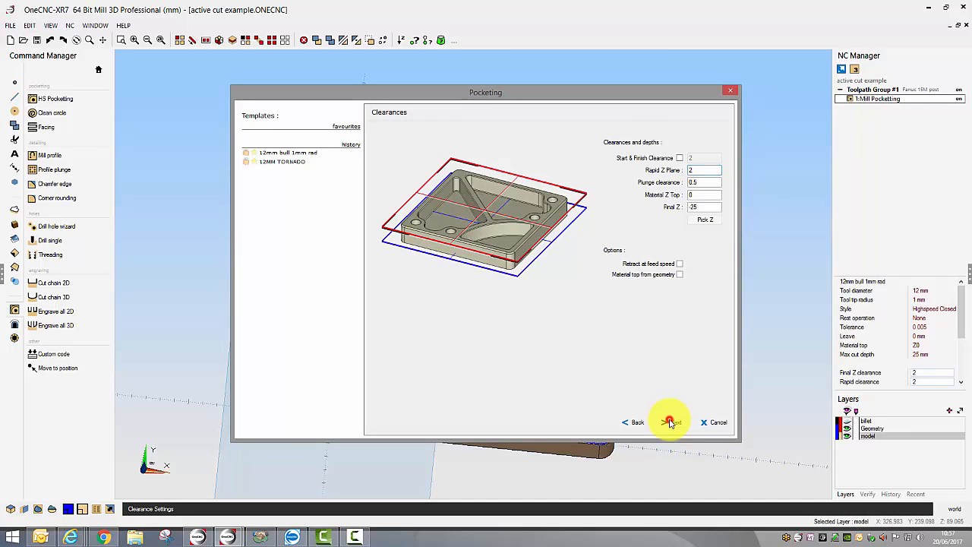
left_click(671, 422)
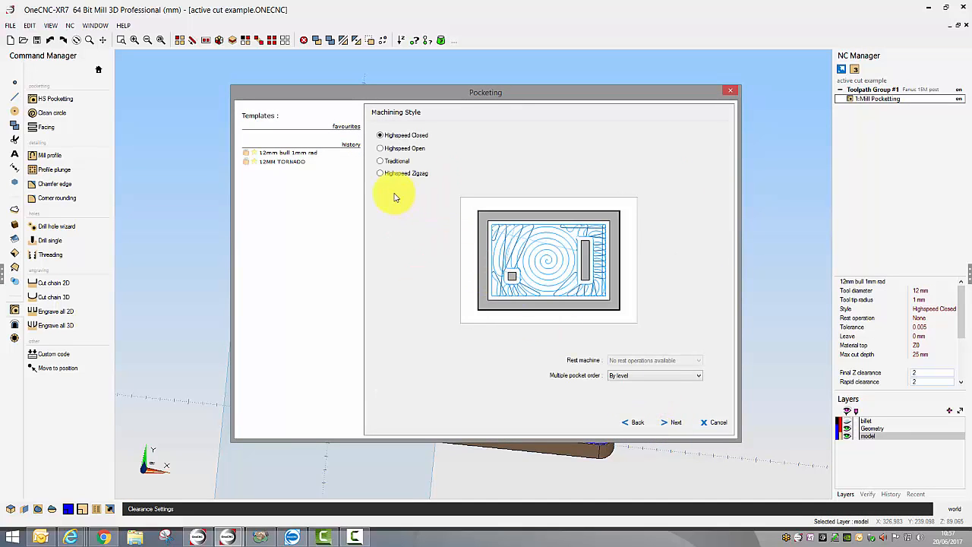
left_click(379, 175)
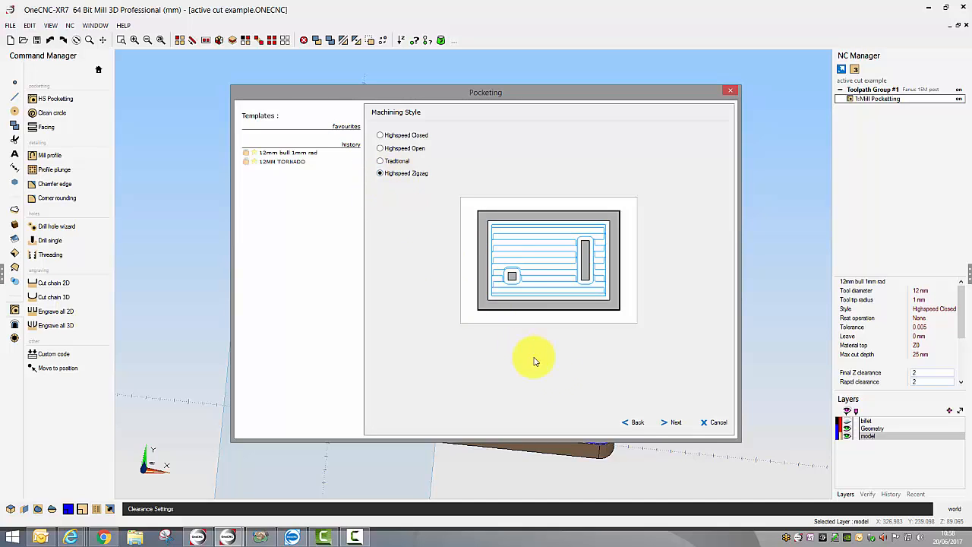
- Keep the Plunge entry, set the auto stepover to 50% of diameter, edit the rough depth, and regenerate the toolpath without a finishing pass
left_click(670, 424)
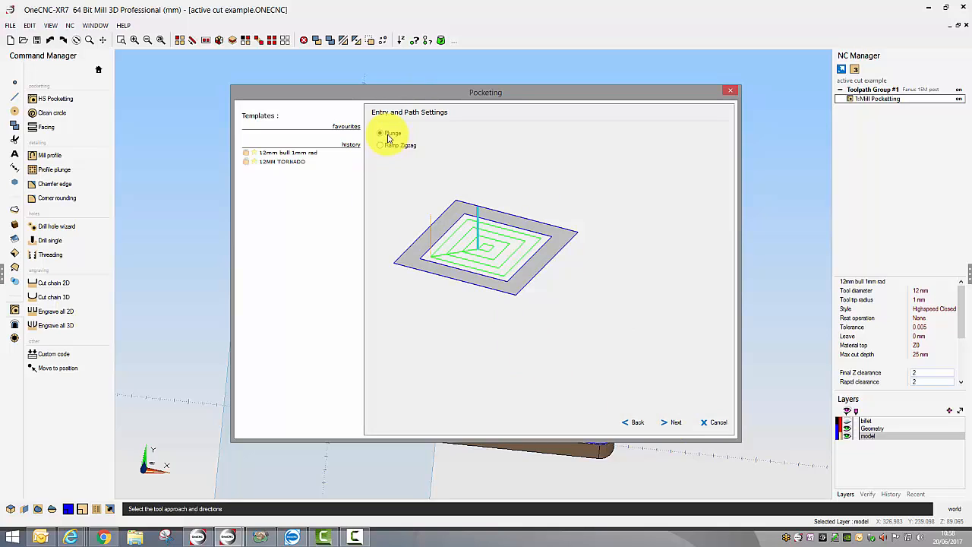
left_click(671, 423)
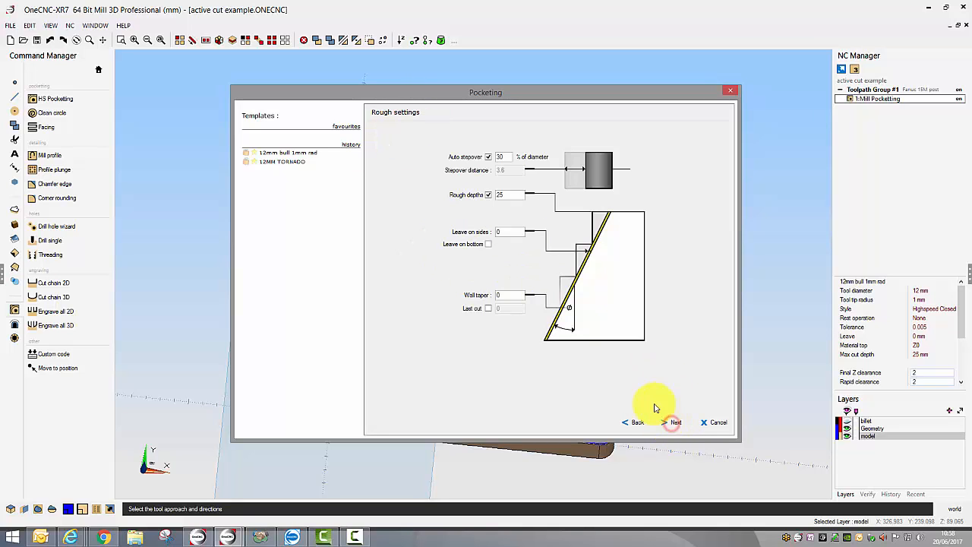
left_click(505, 157)
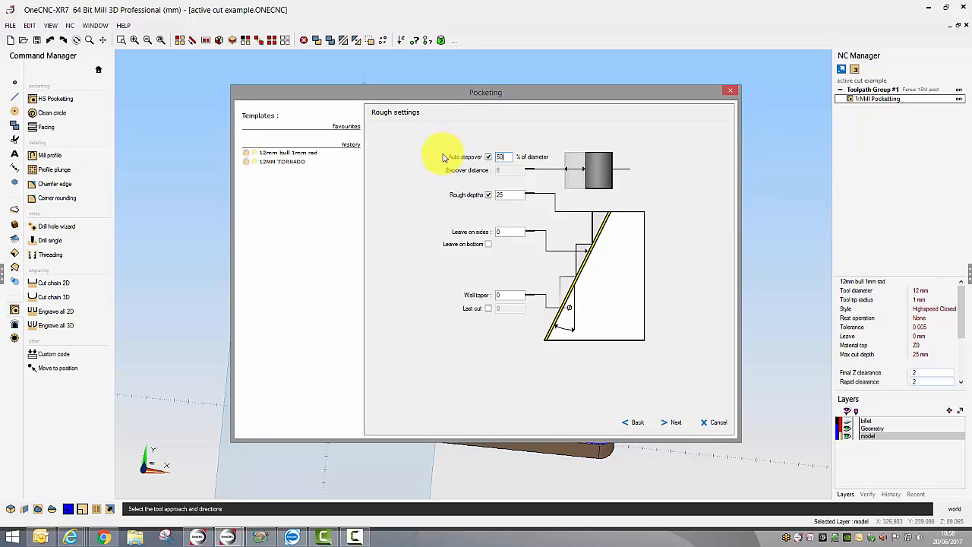
left_click(508, 195)
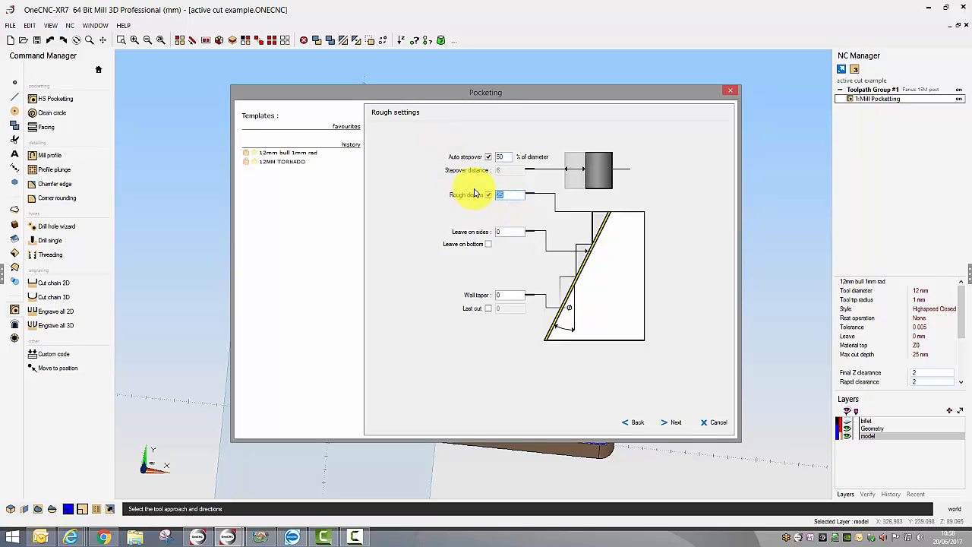
left_click(672, 423)
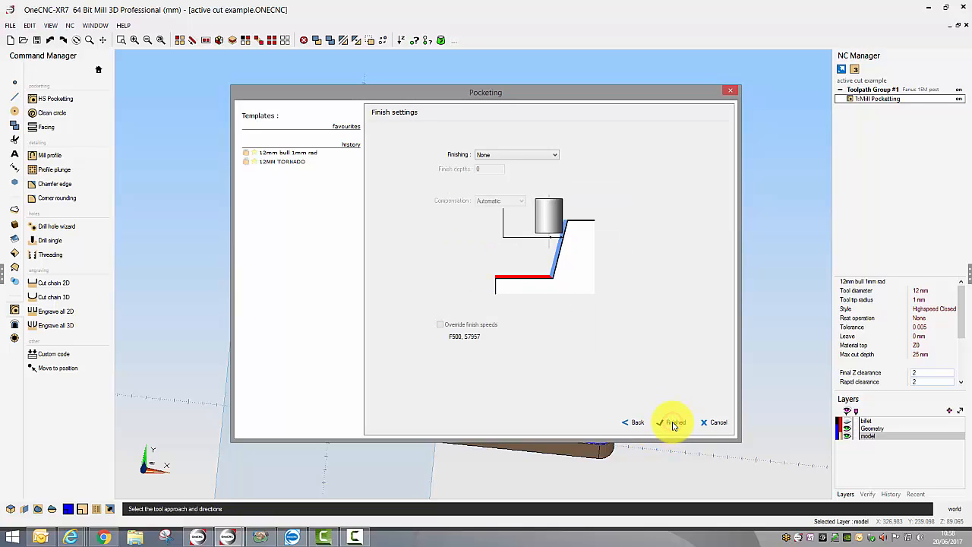
left_click(672, 424)
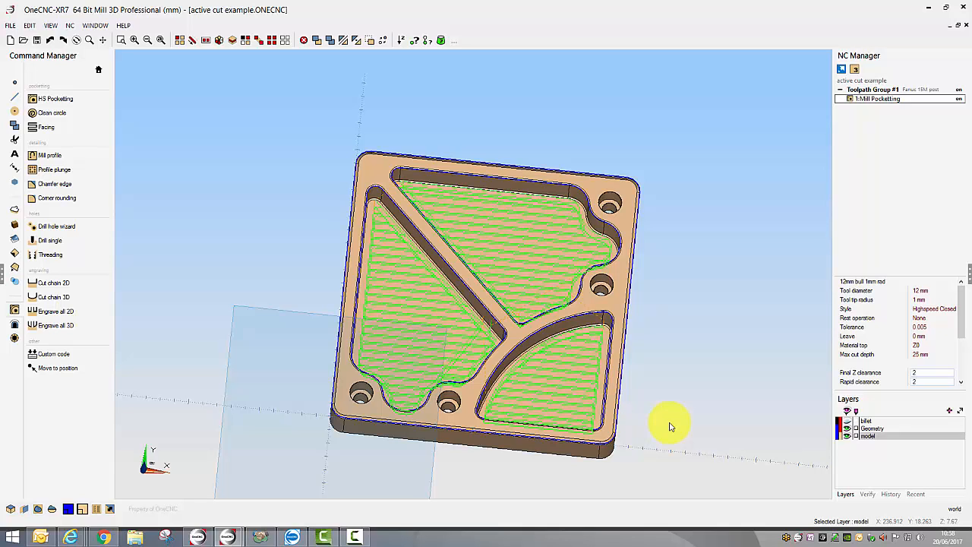
- Simulate the pocketing operation with stock from a picked boundary, using the part's outer outline with Z top 0 and Z bottom -30
left_click(871, 101)
left_click(871, 100)
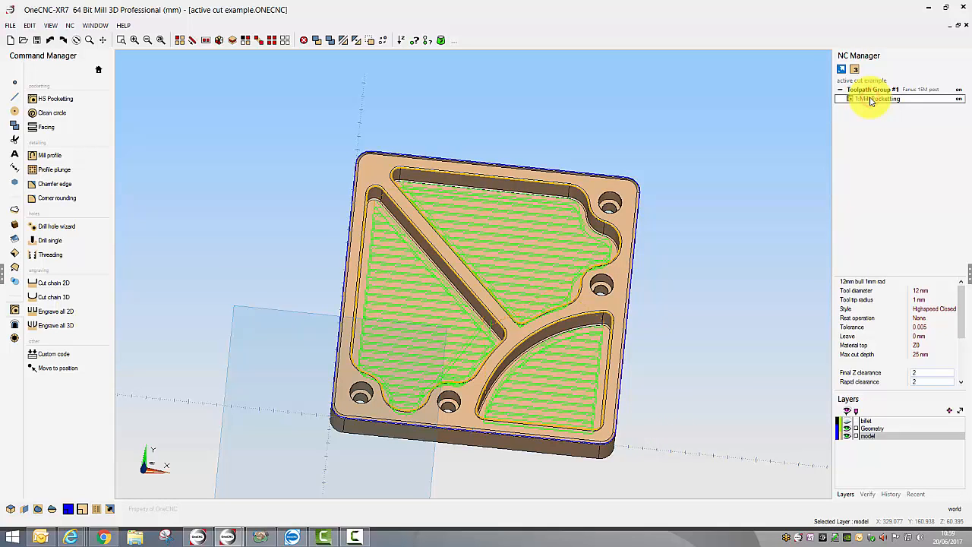
right_click(871, 101)
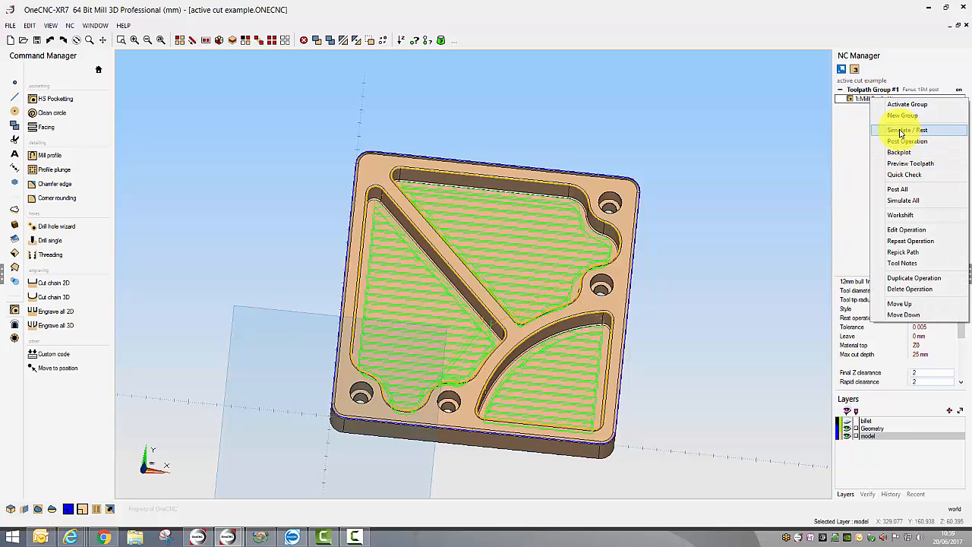
left_click(900, 131)
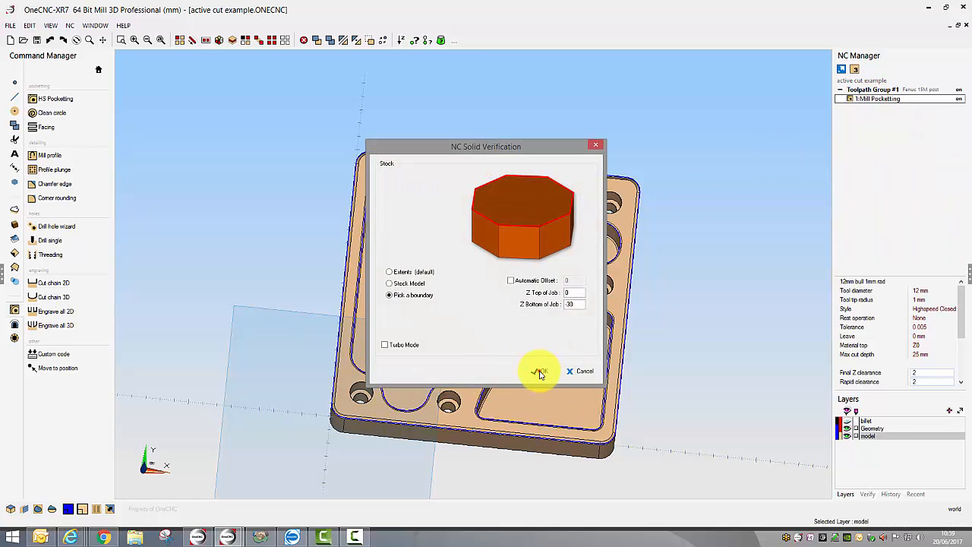
left_click(539, 372)
left_click(341, 418)
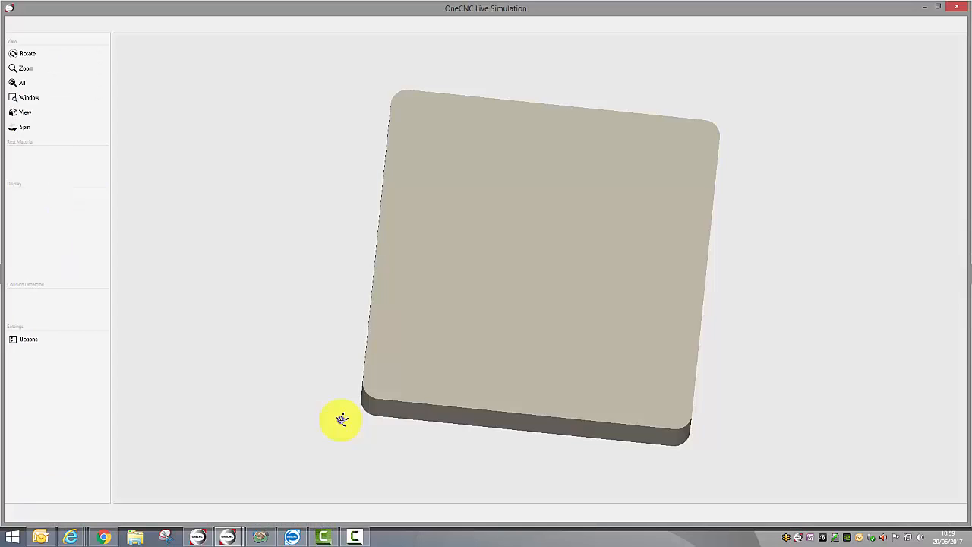
- Slow the simulation to /50 and examine the zigzag passes up close at the stock's front corner
left_click_drag(407, 449, 577, 469)
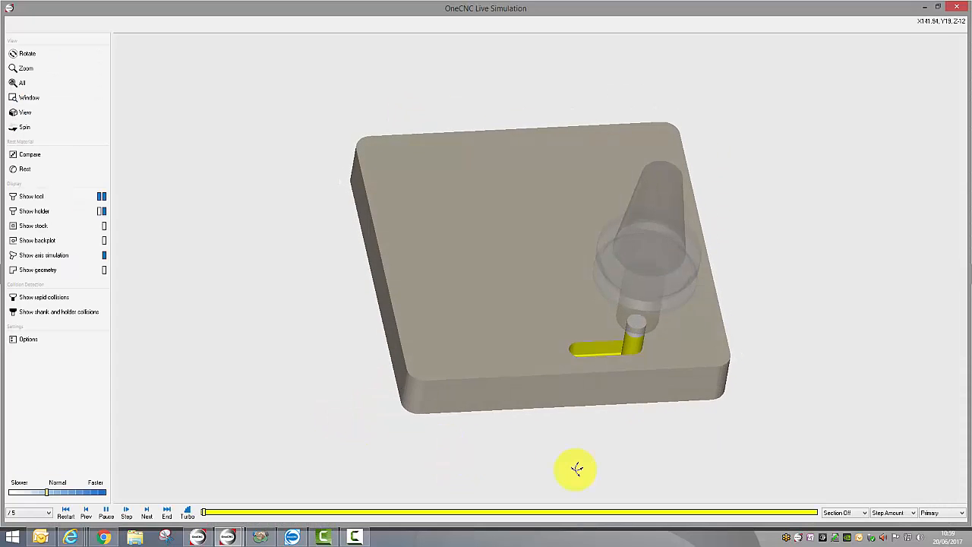
scroll(658, 322, "up", 5)
middle_click_drag(658, 321, 477, 102)
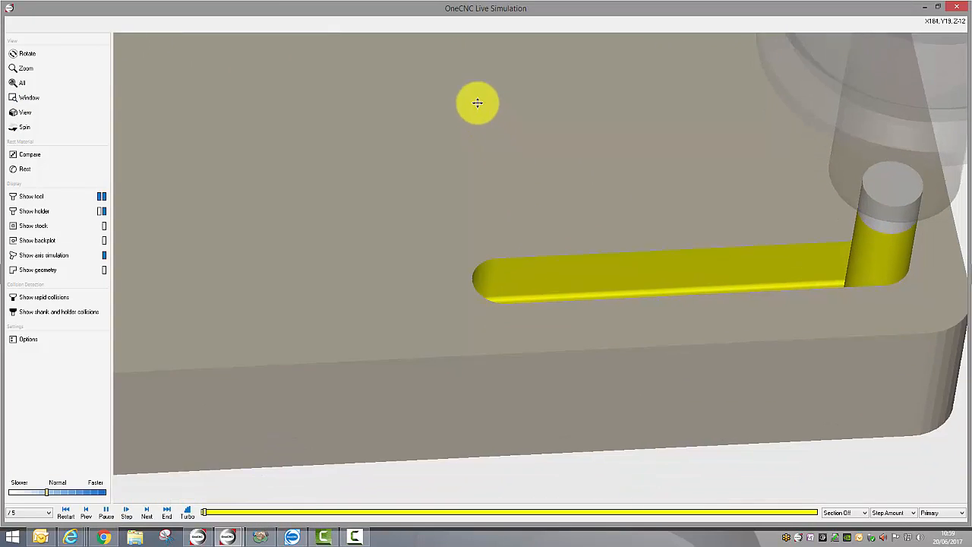
left_click_drag(514, 233, 326, 284)
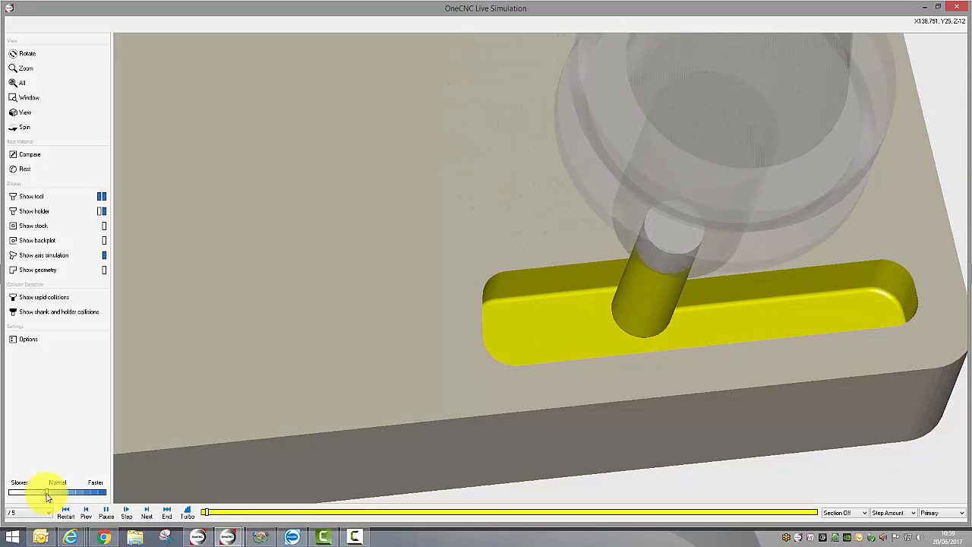
left_click_drag(47, 495, 27, 496)
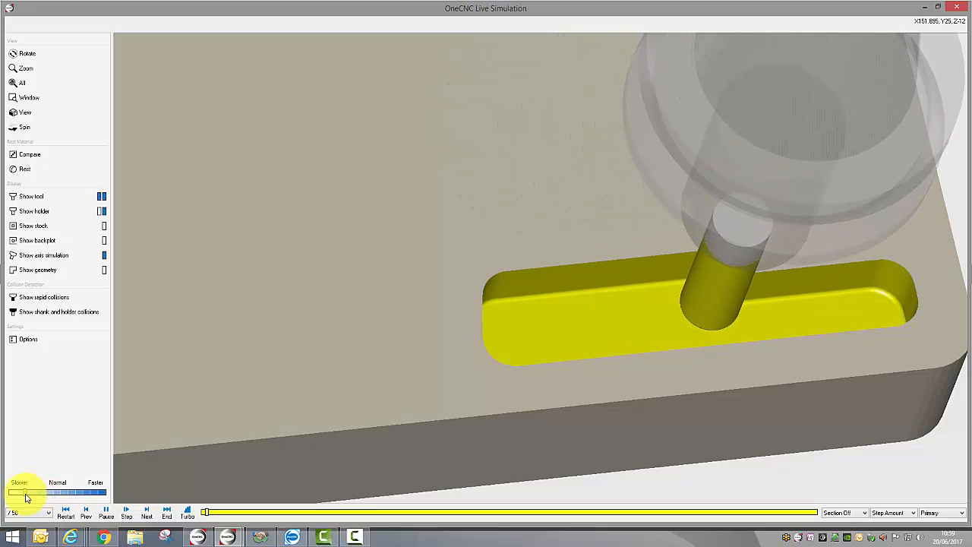
middle_click_drag(686, 345, 668, 341)
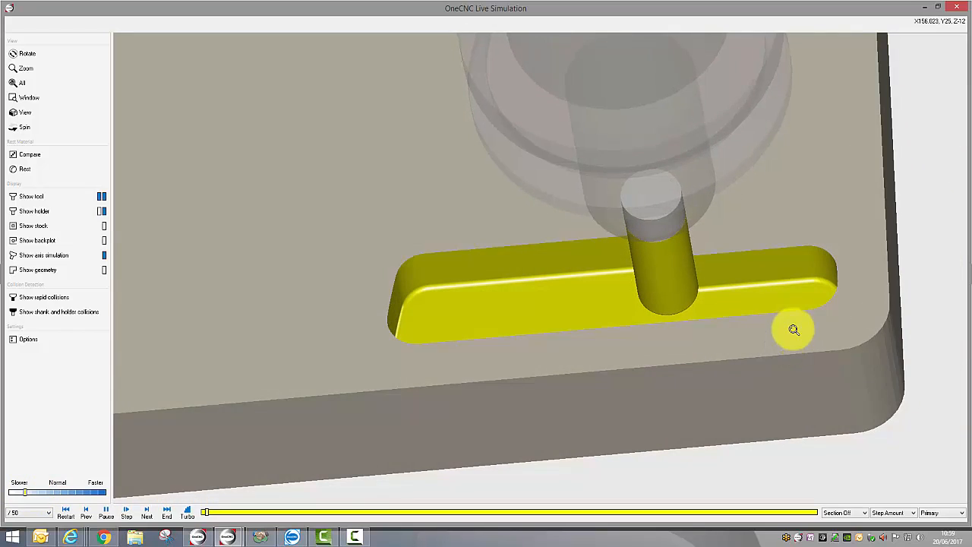
middle_click_drag(794, 330, 638, 267)
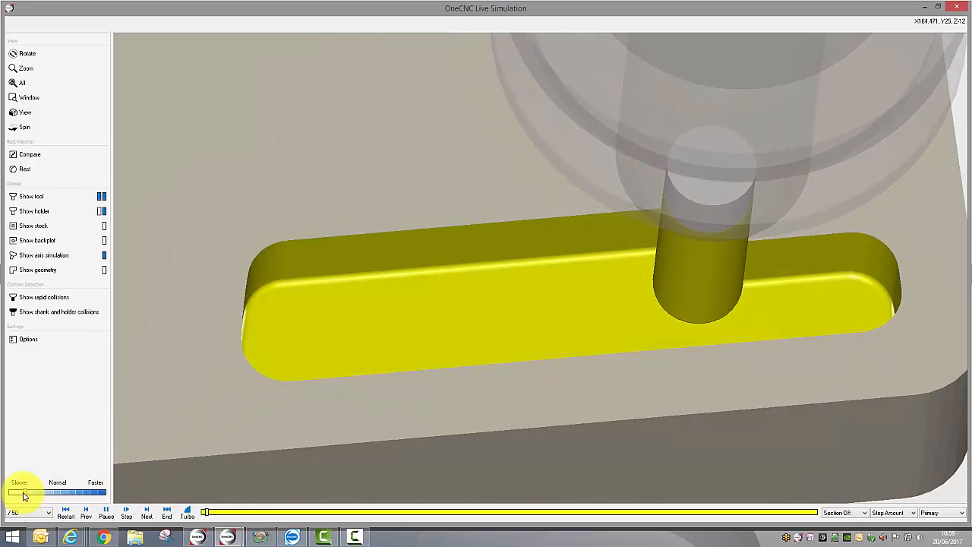
mouse_move(22, 495)
left_mouse_down()
mouse_move(12, 495)
mouse_move(27, 495)
left_mouse_up()
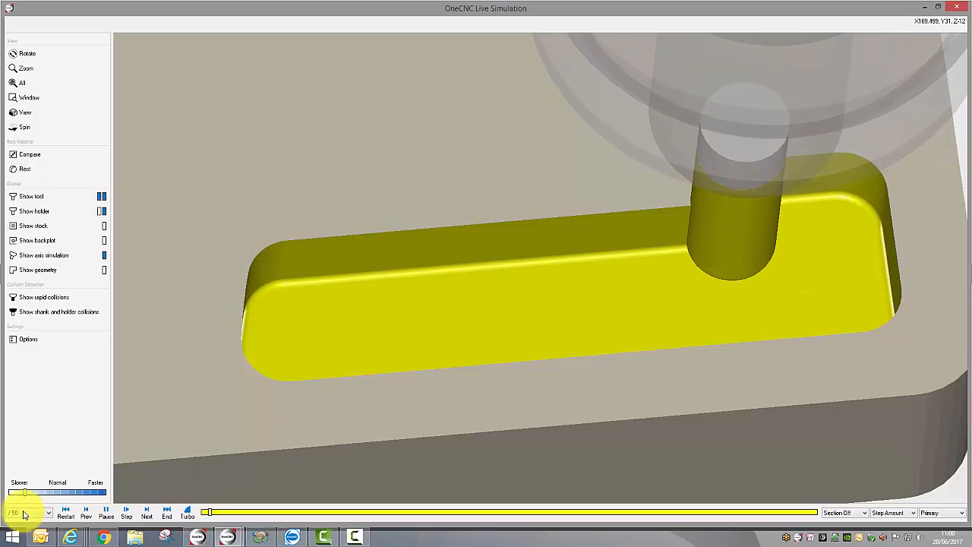
- Speed up the simulation through the straight pass, and return it to /50 to examine the tool's turn at the end of the pass
left_click_drag(25, 492, 43, 495)
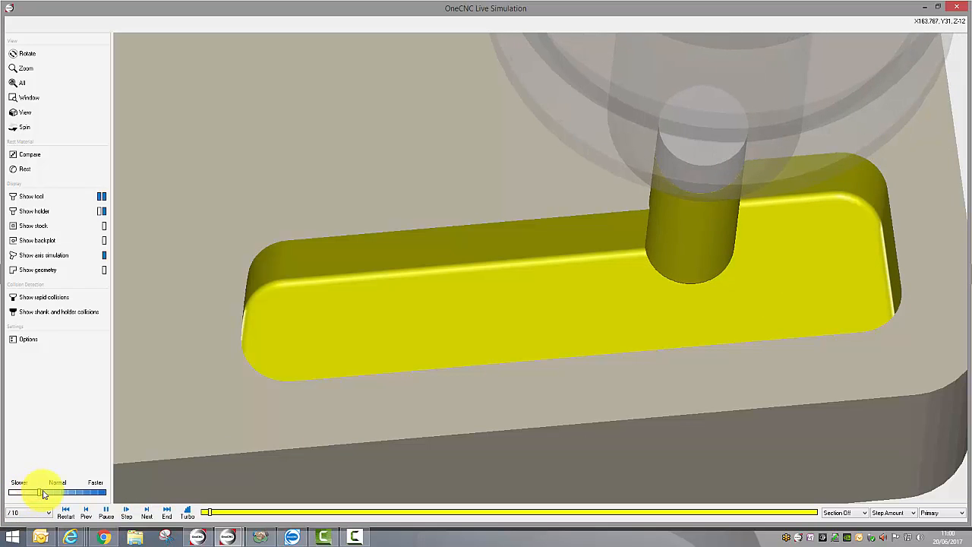
left_click(43, 493)
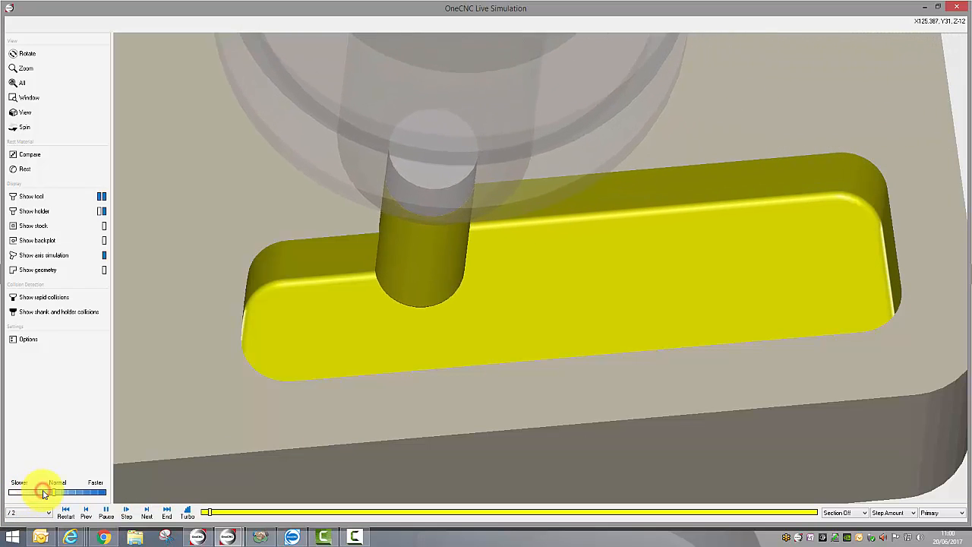
left_click(43, 493)
left_click(35, 492)
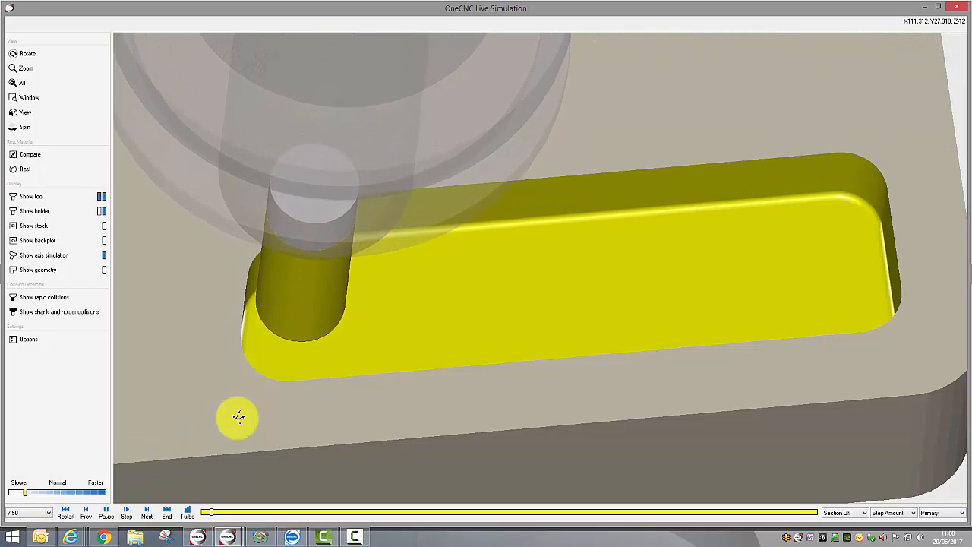
scroll(239, 418, "down", 1)
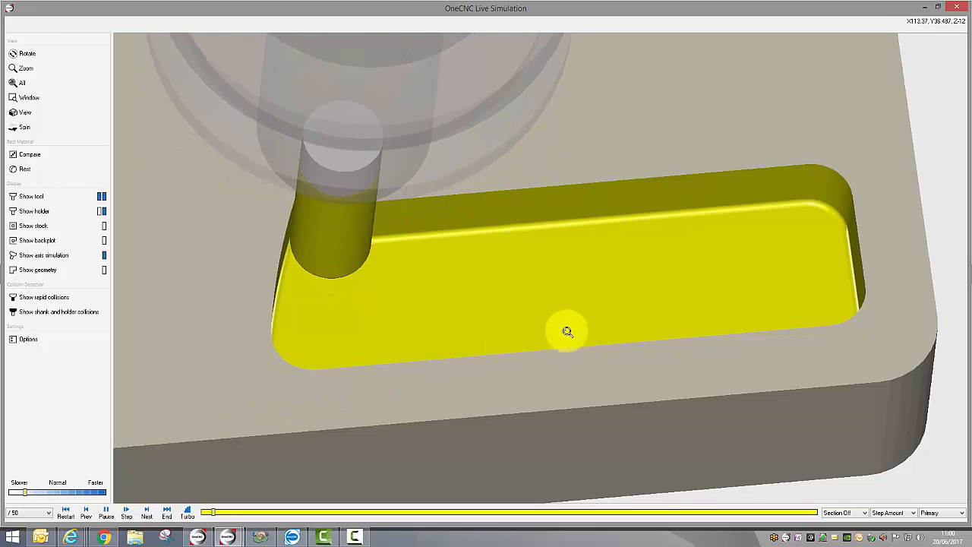
scroll(567, 332, "down", 5)
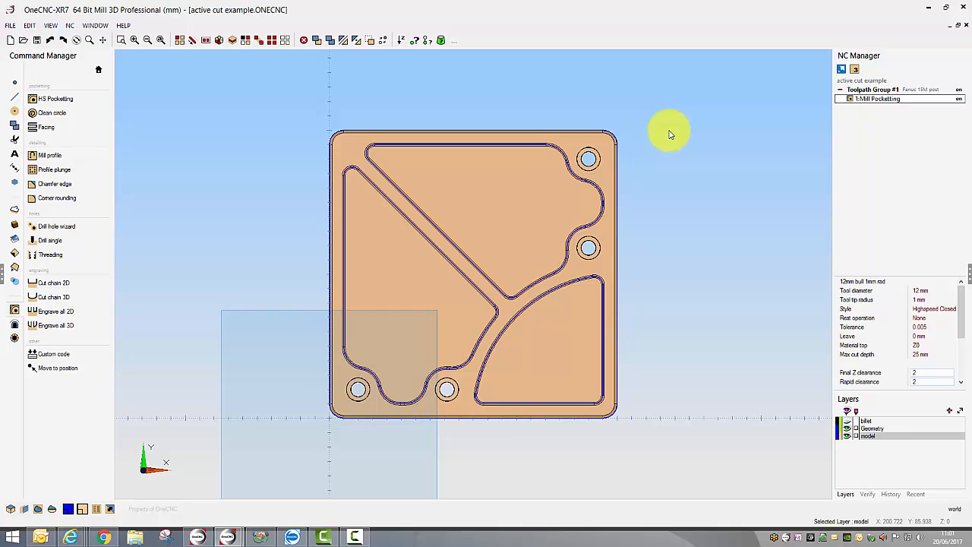
- Draw three 30 mm diameter circles, one inside each pocket
left_click(16, 112)
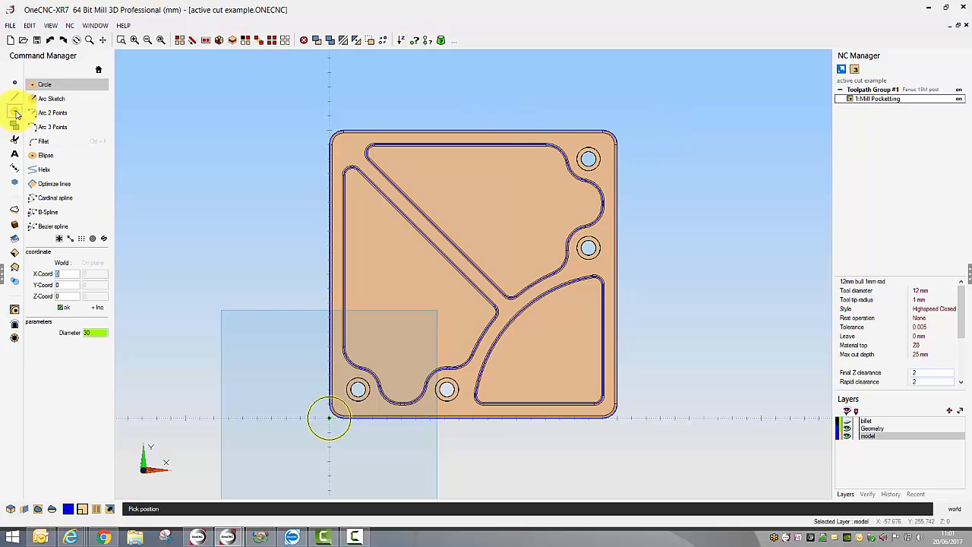
left_click(377, 236)
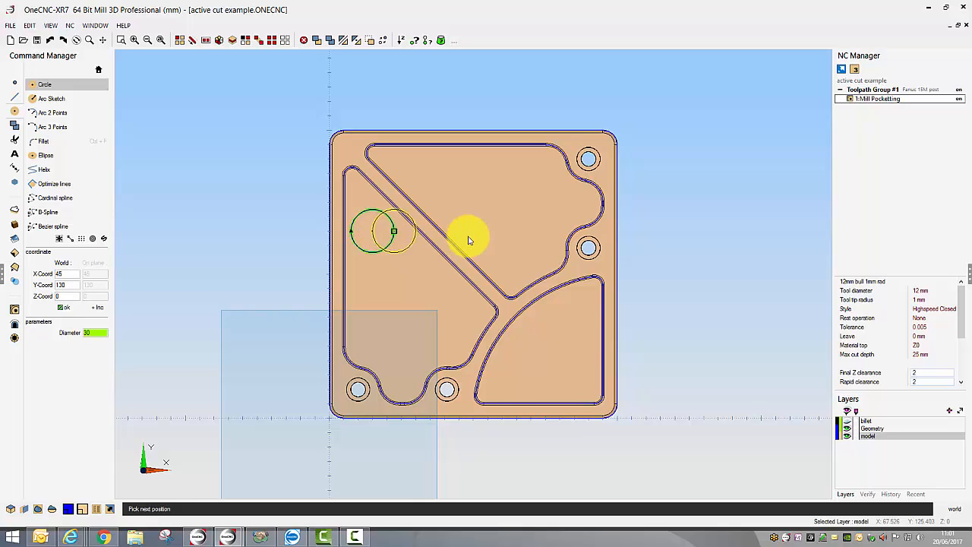
left_click(514, 247)
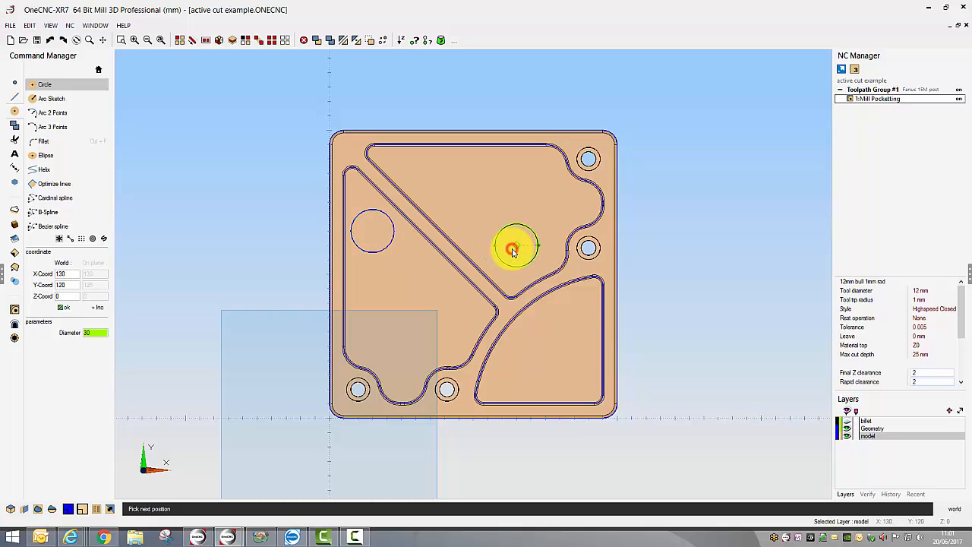
left_click(517, 369)
right_click(563, 326)
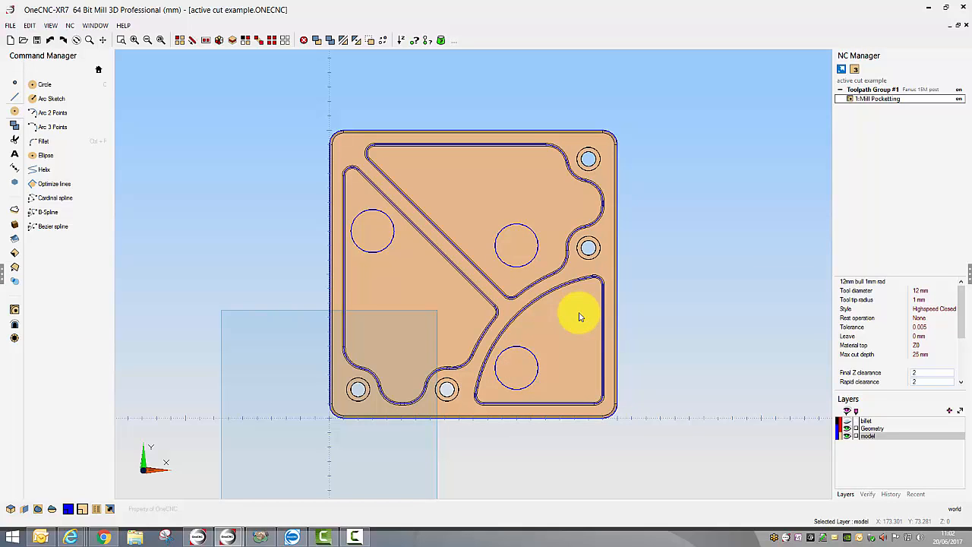
- Reopen the pocketing operation for editing and change the machining style back to Highspeed Closed, continuing to the entry and path settings
right_click(881, 99)
left_click(902, 232)
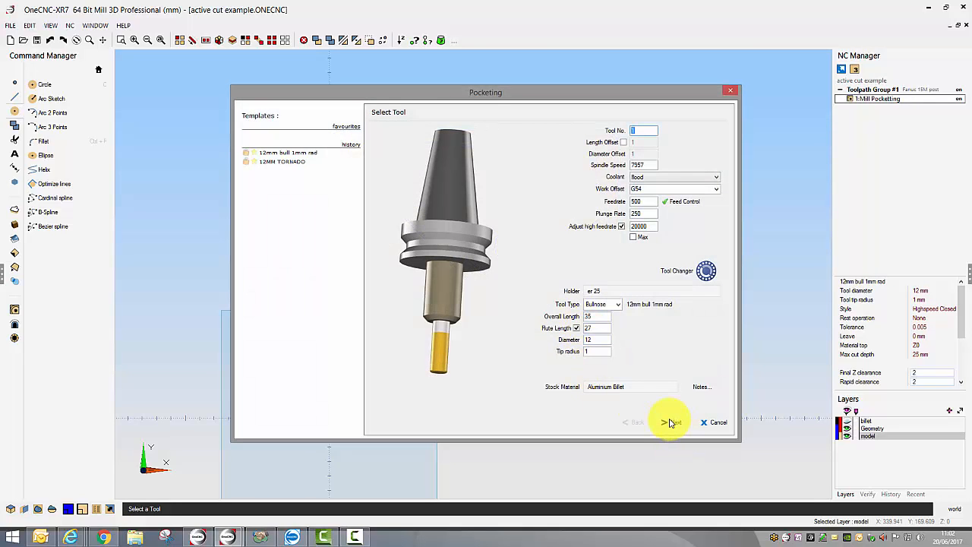
left_click(670, 422)
left_click(671, 421)
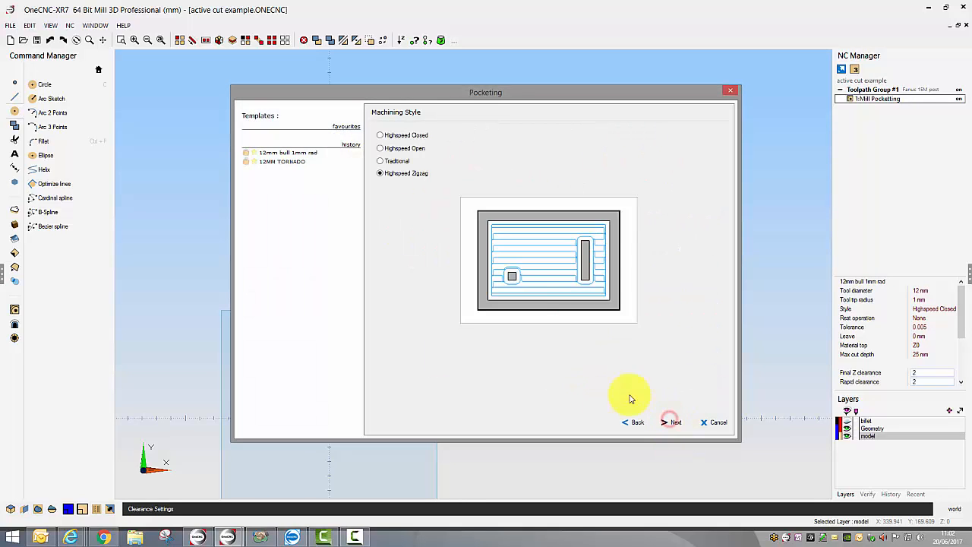
left_click(381, 135)
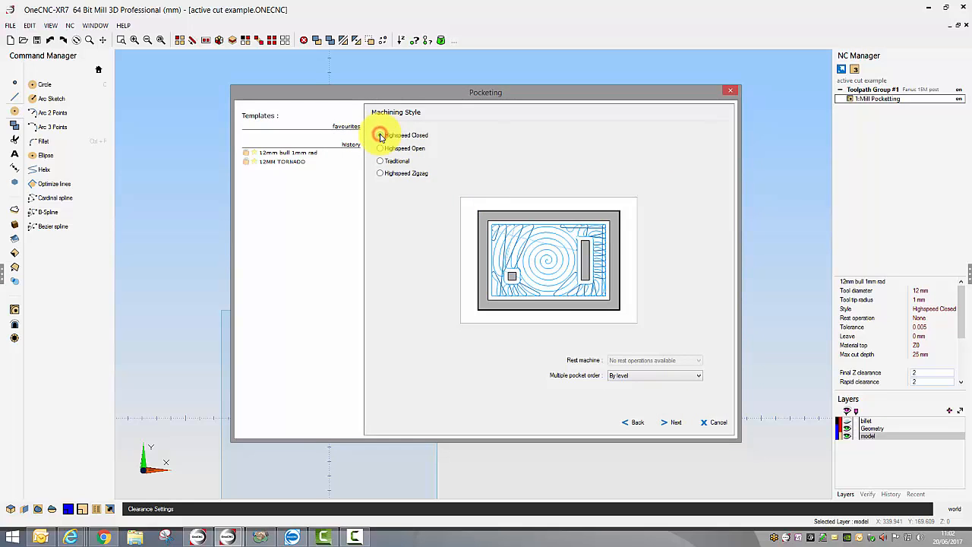
left_click(672, 422)
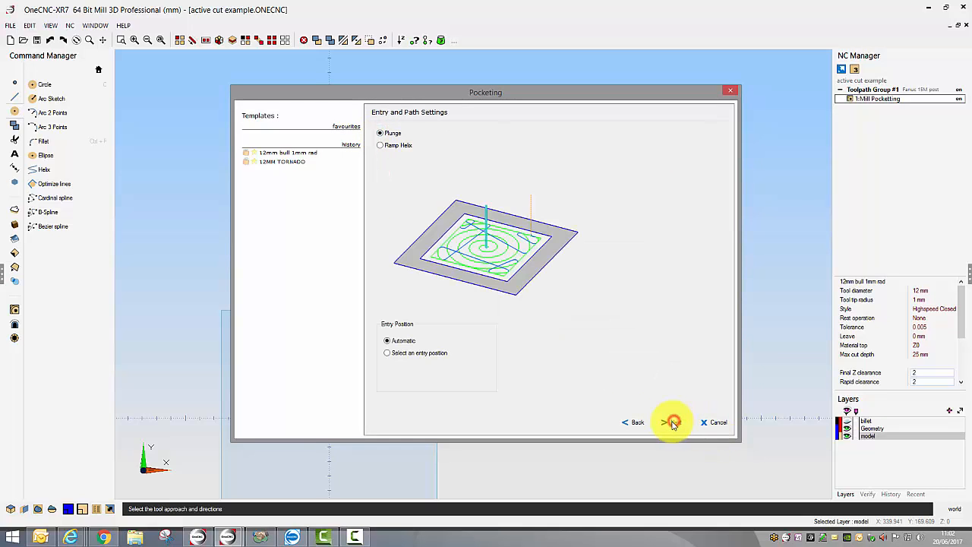
- Set the pocketing entry to Plunge at a selected entry position and accept the existing rough settings
left_click(380, 134)
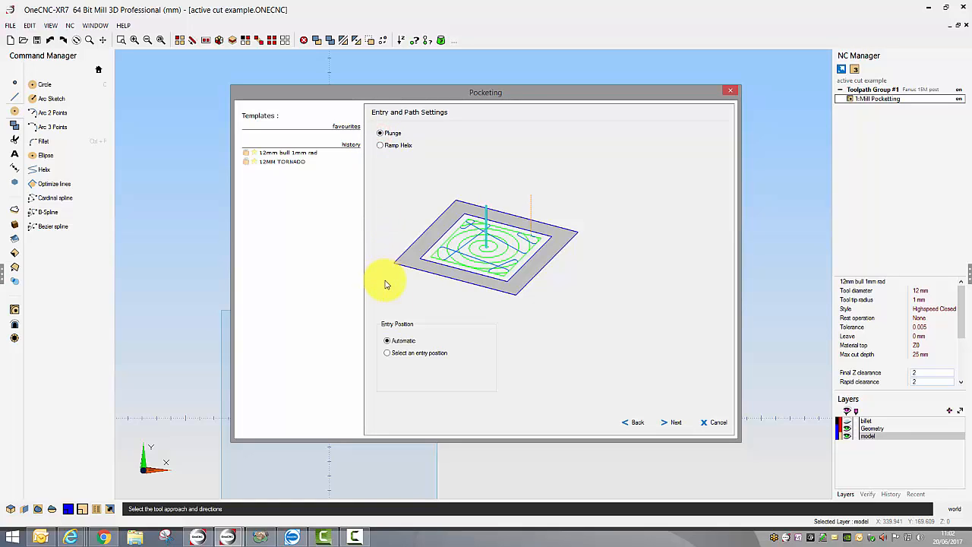
left_click(387, 354)
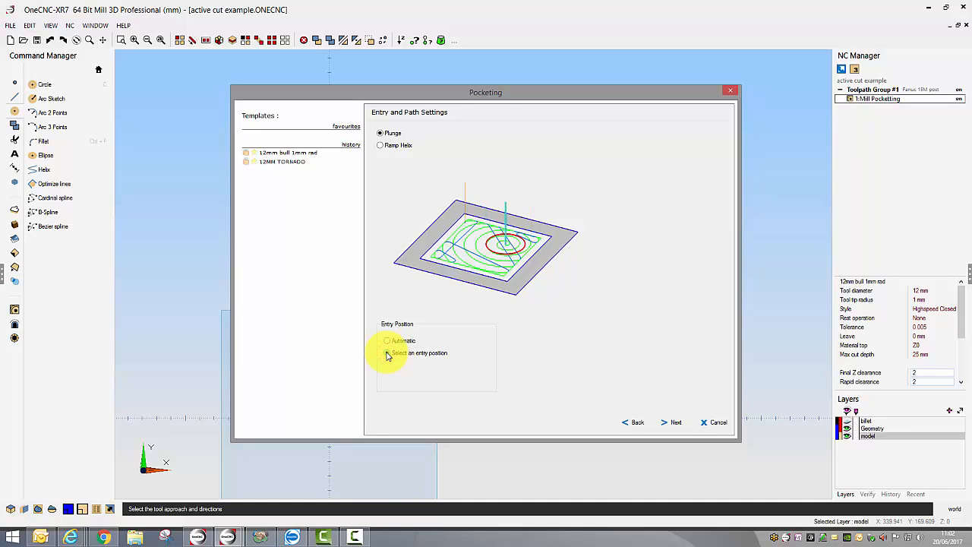
left_click(668, 425)
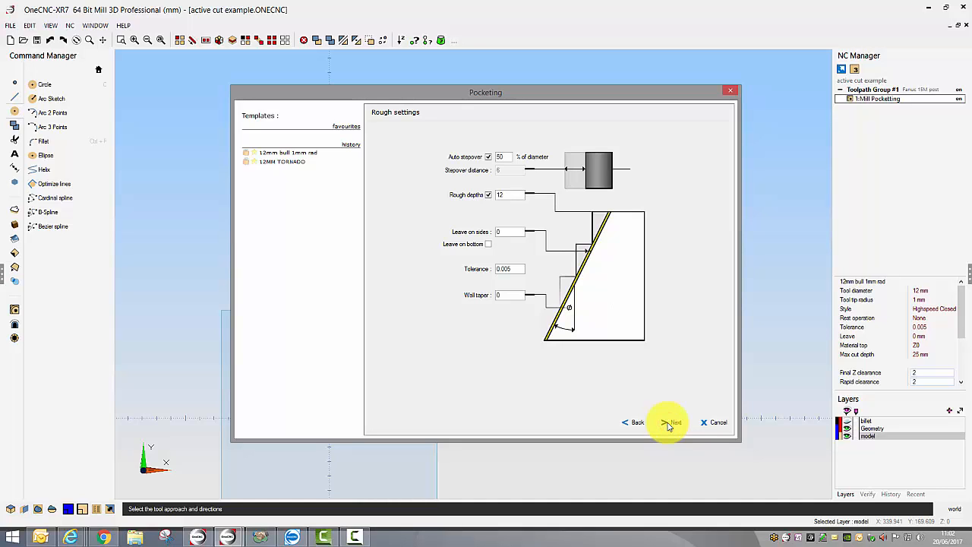
left_click(668, 423)
left_click(668, 423)
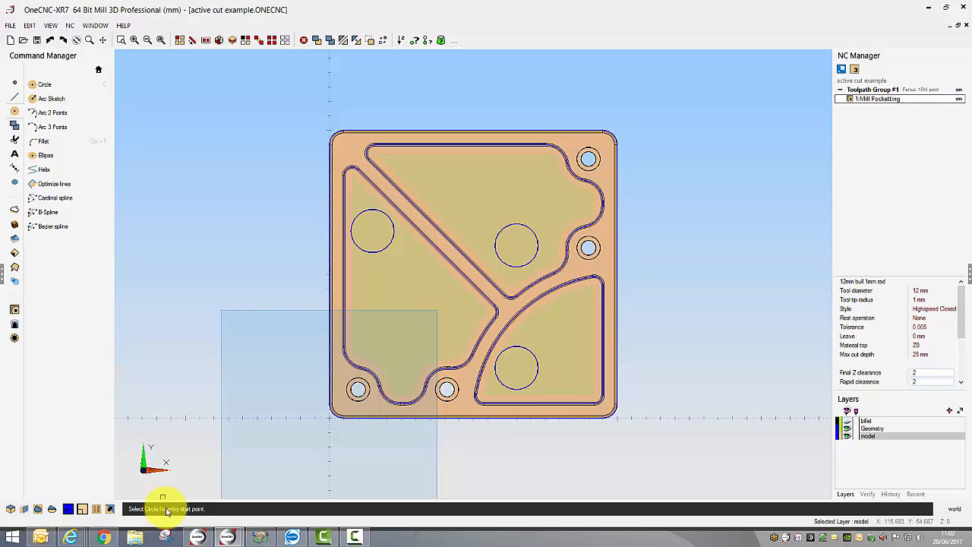
- Pick the circle inside each of the three pockets as its entry start point and generate the toolpath
left_click(382, 249)
left_click(501, 262)
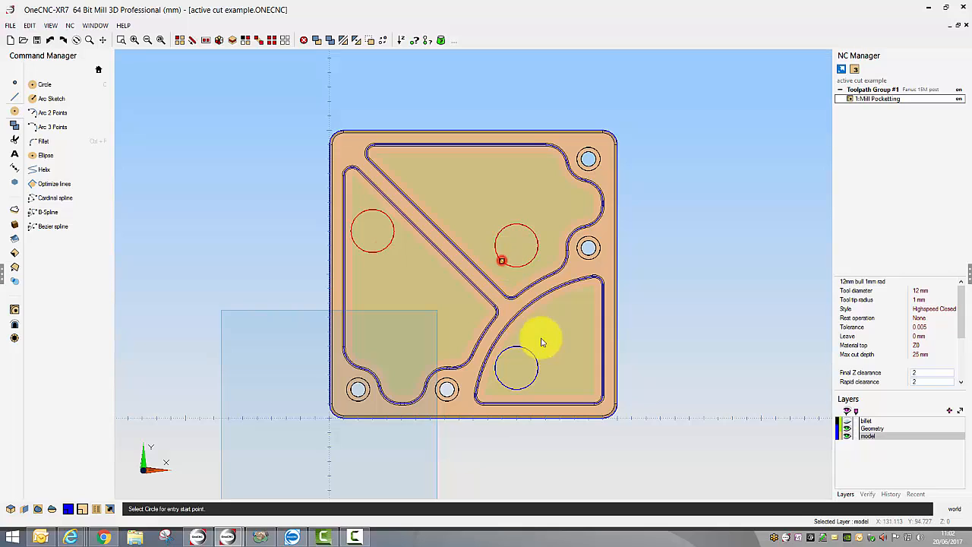
left_click(535, 358)
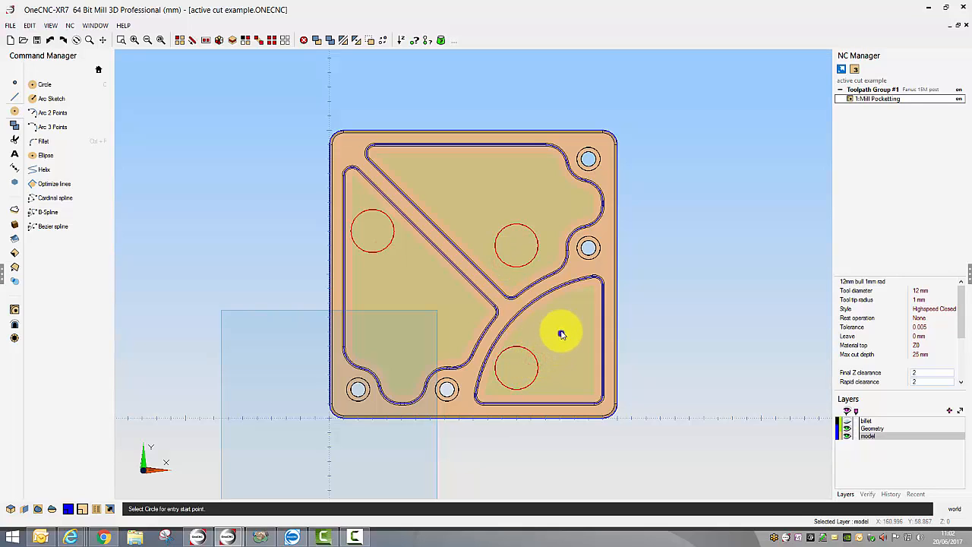
right_click(552, 326)
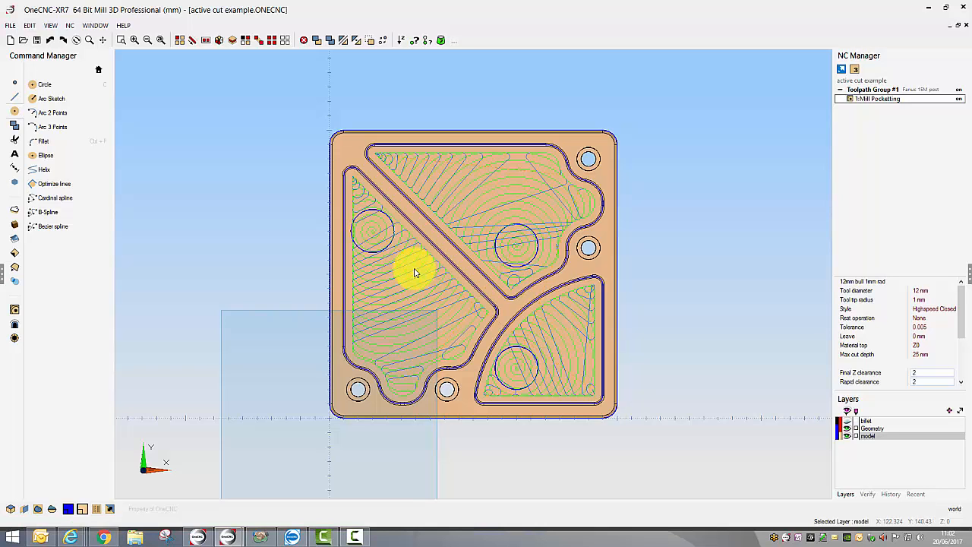
- Examine up close how the spiral toolpath starts inside the circle of the triangular pocket
scroll(373, 231, "up", 5)
scroll(379, 237, "up", 3)
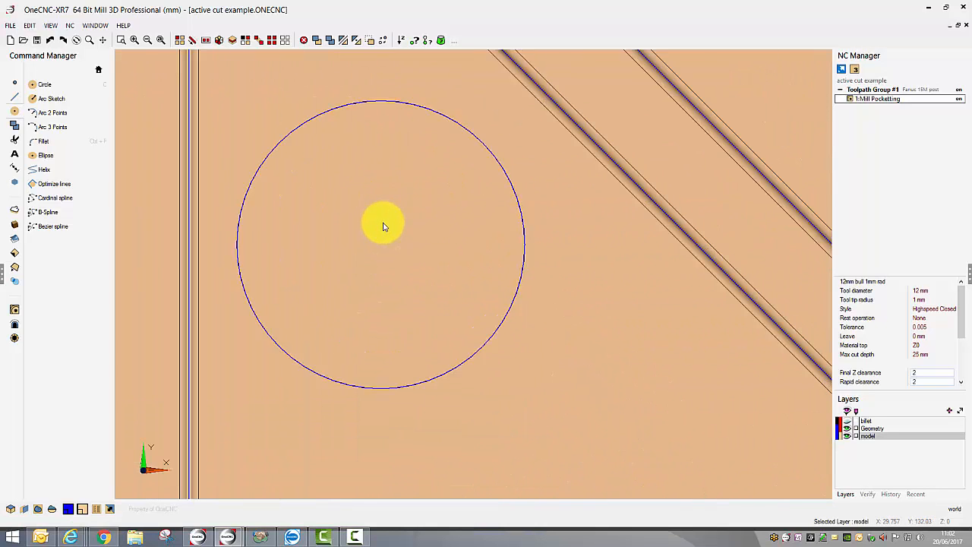
left_click(875, 100)
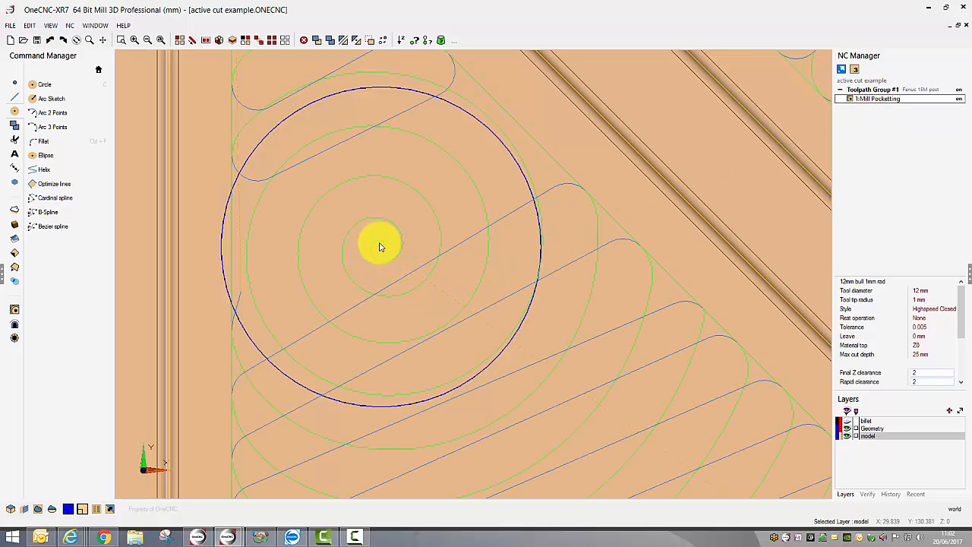
scroll(569, 387, "down", 8)
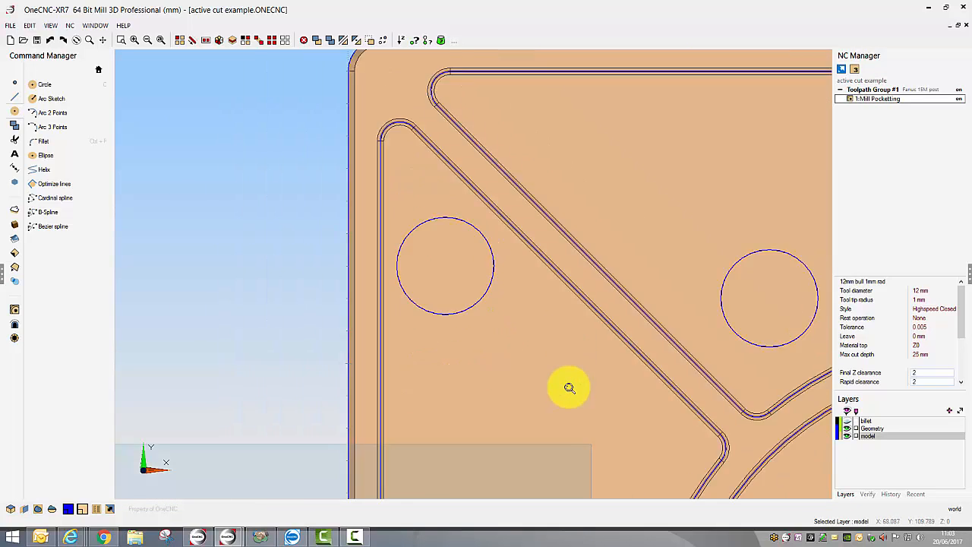
middle_click_drag(575, 373, 614, 321)
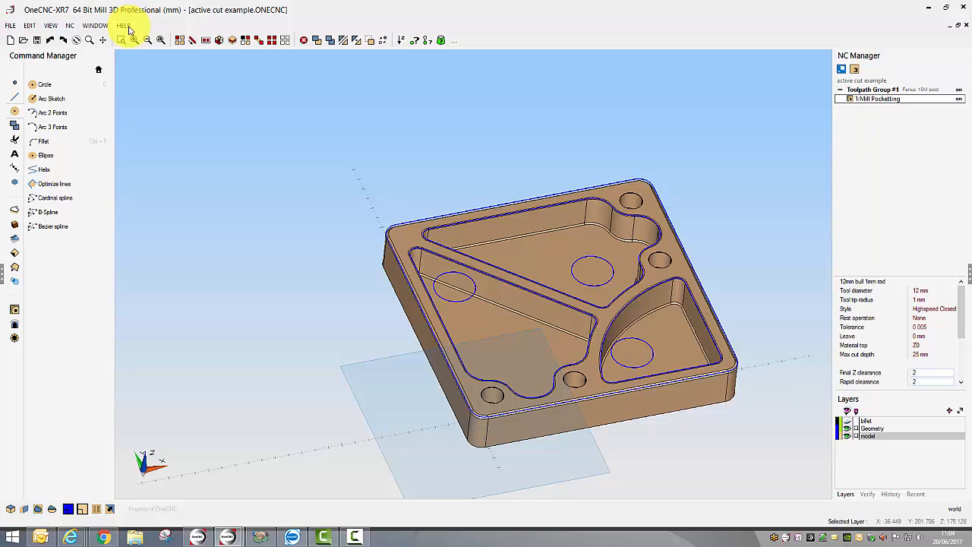
- Switch to the RAMP HELIX OPTION drawing and draw a rectangle from the origin, length 30, height 80, corner radius 10
left_click(90, 27)
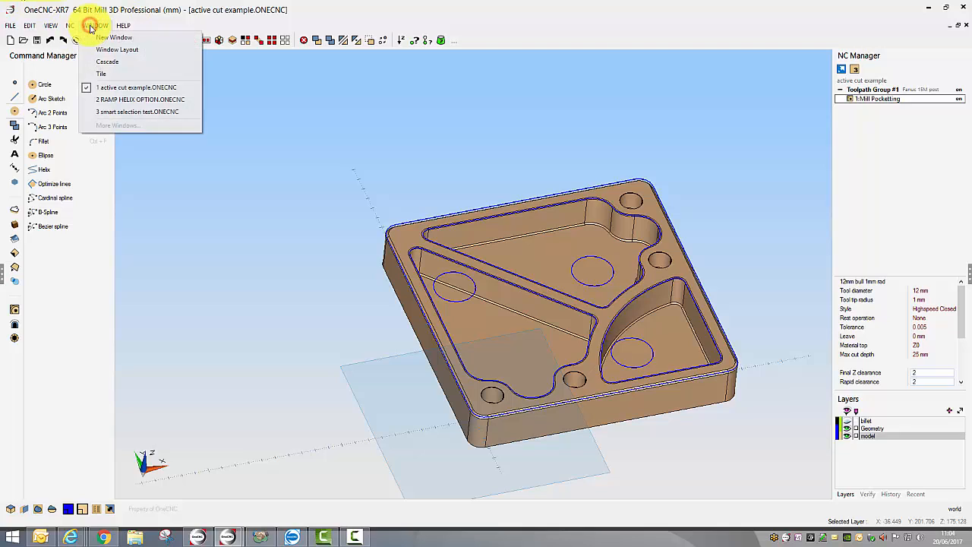
left_click(132, 99)
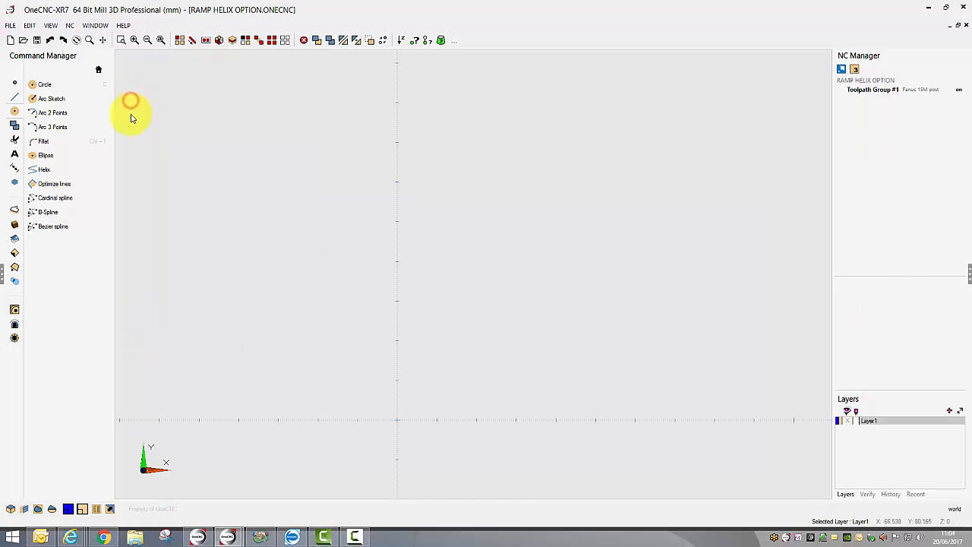
left_click(15, 97)
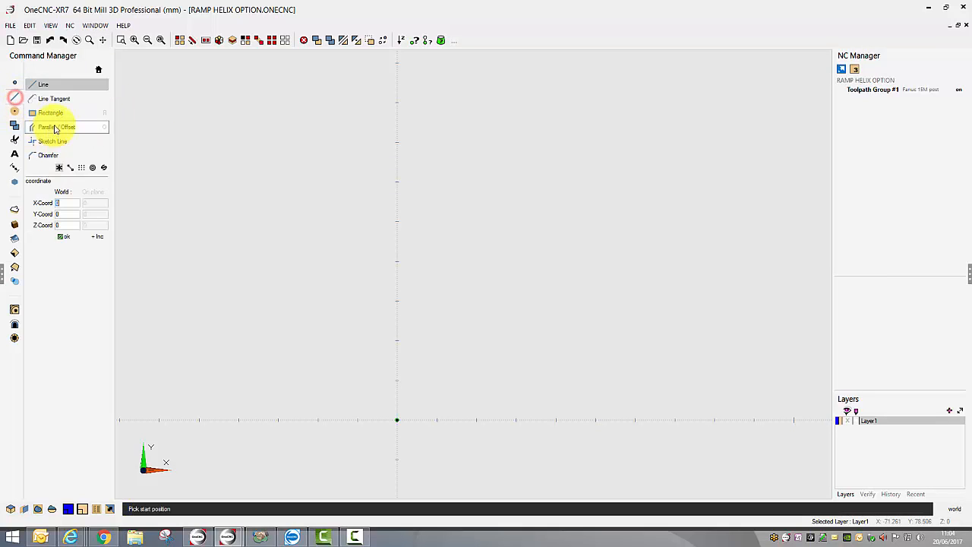
left_click(51, 113)
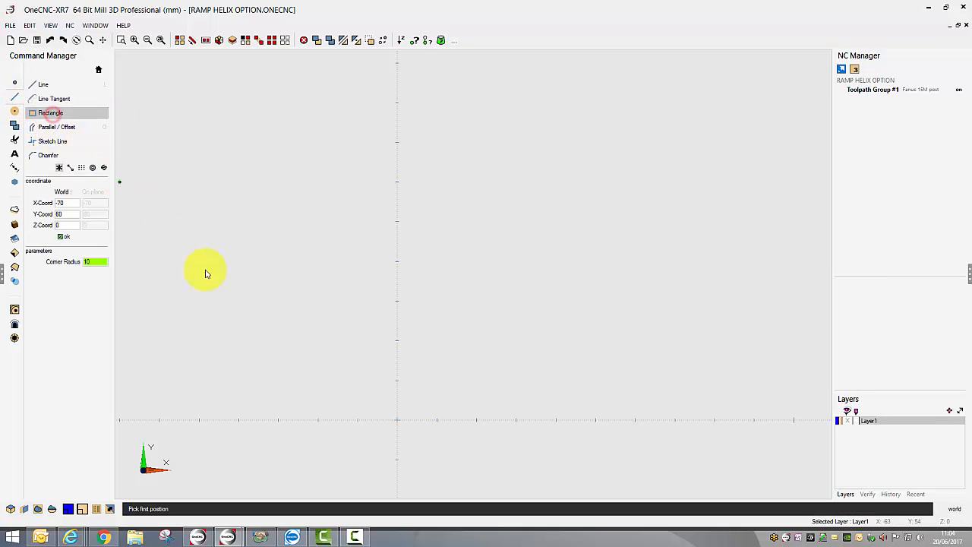
left_click(396, 420)
left_click(437, 261)
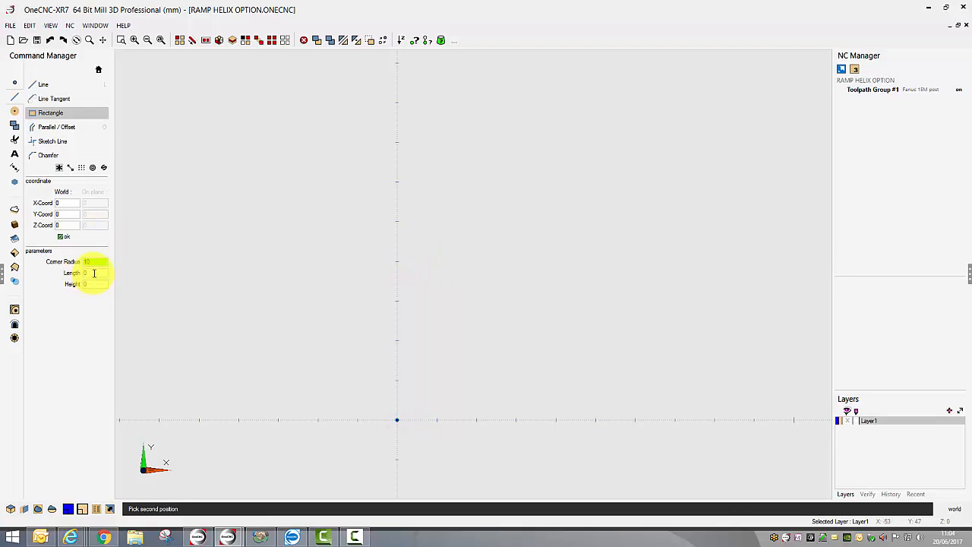
mouse_move(93, 273)
left_mouse_down()
mouse_move(52, 273)
mouse_move(64, 282)
left_mouse_up()
type("30")
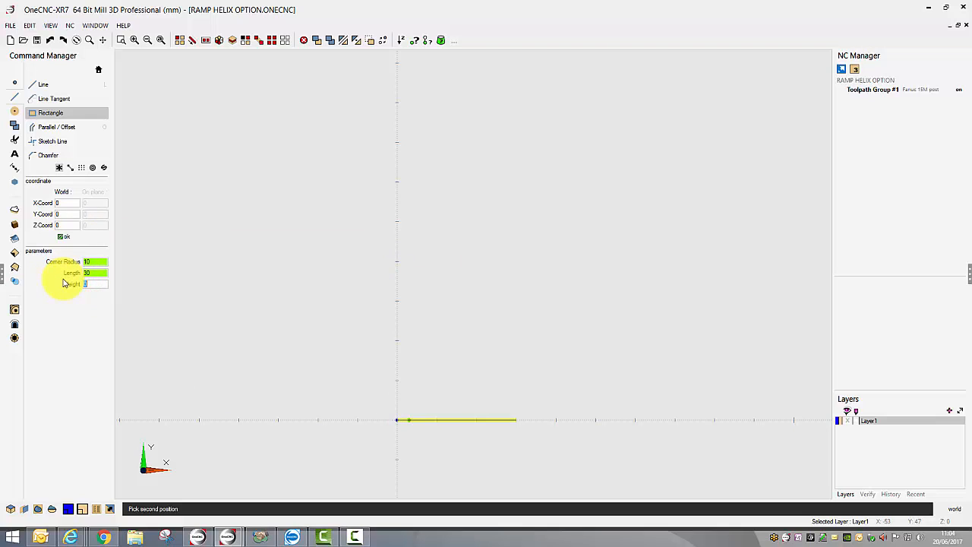
type("80")
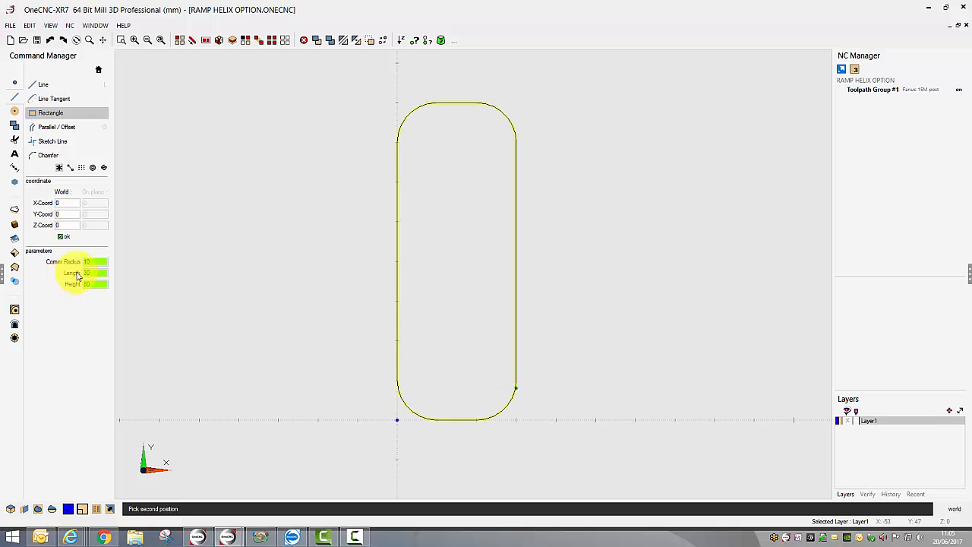
left_click(62, 237)
right_click(160, 243)
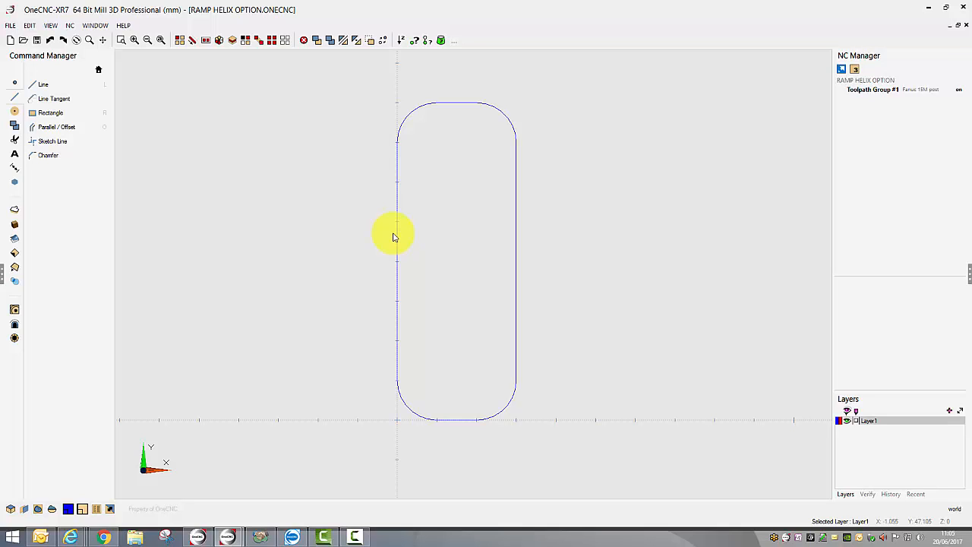
- Start an HS Pocketting operation on the rounded rectangle and set the bullnose tool's diameter to 20 mm
left_click(14, 309)
left_click(52, 100)
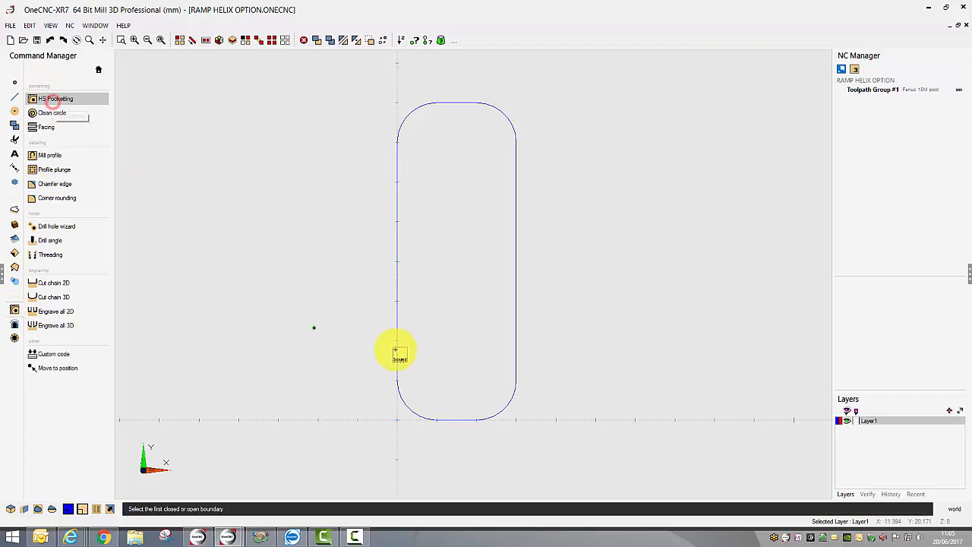
left_click(398, 352)
right_click(401, 297)
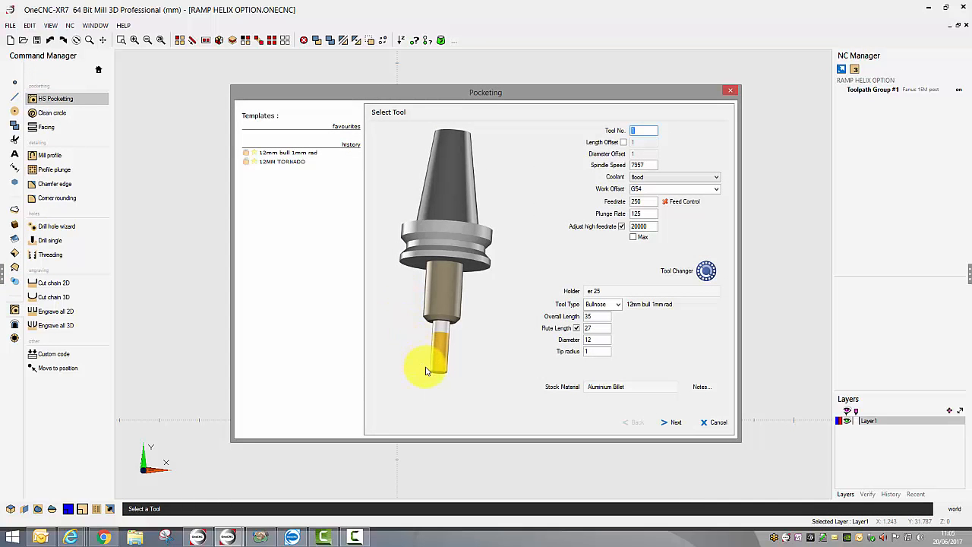
double_click(593, 339)
type("20")
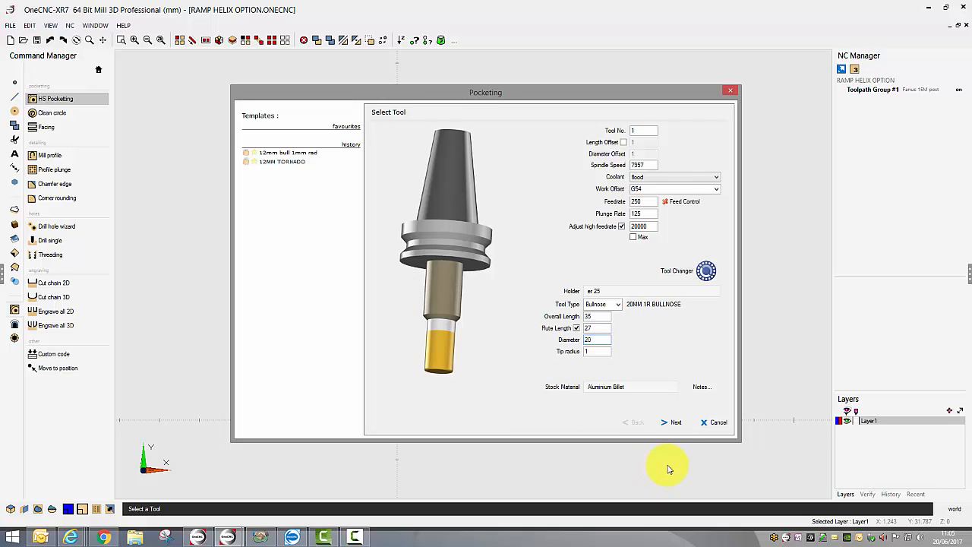
left_click(672, 422)
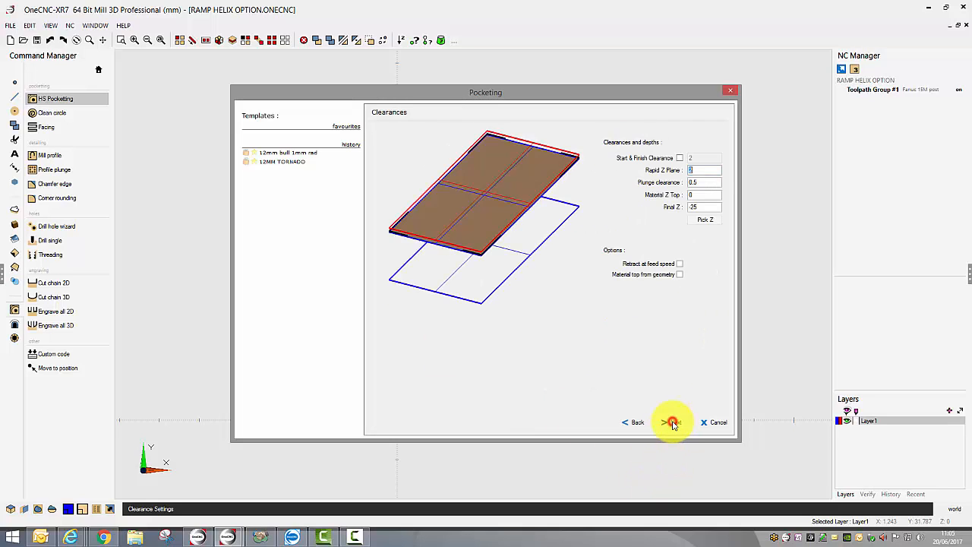
- Set the pocket's Final Z to -10 and keep the Highspeed Closed machining style
left_click(701, 207)
key("BackSpace")
key("BackSpace")
key("BackSpace")
type("-10")
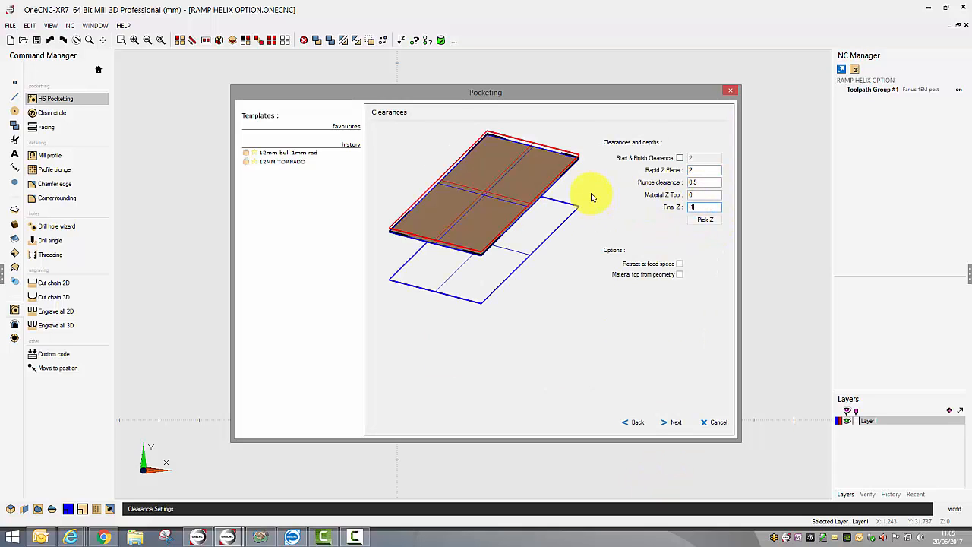
left_click(673, 423)
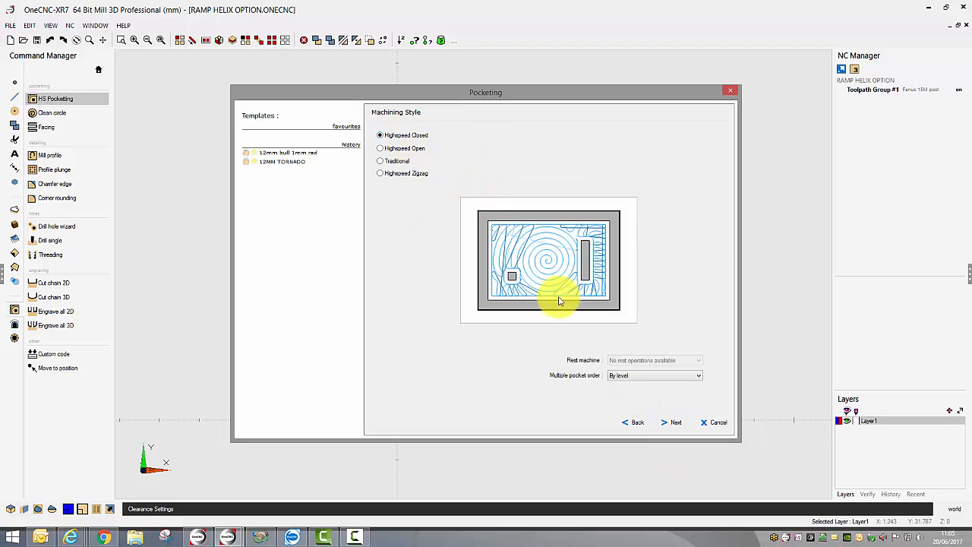
left_click(677, 424)
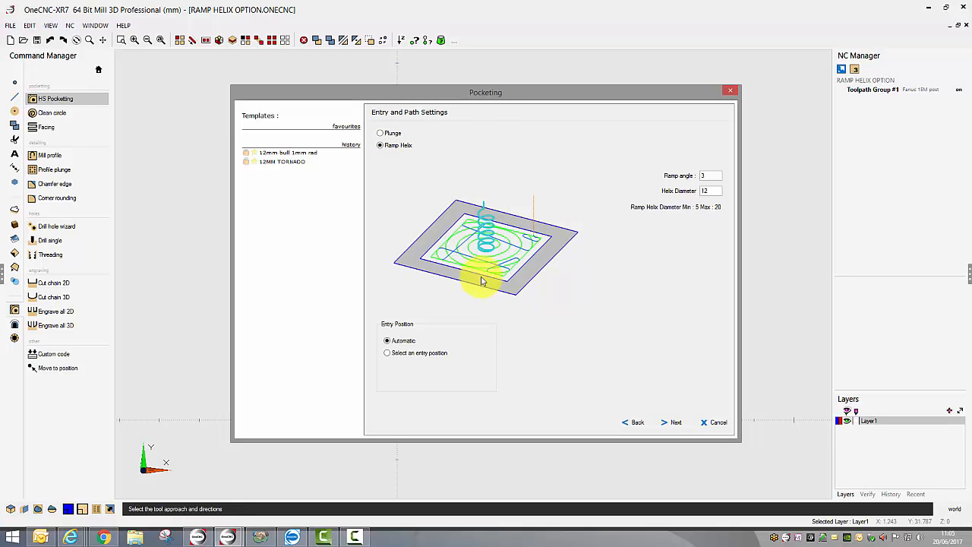
- Try to generate the pocket toolpath with a Ramp Helix entry and a helix diameter of 20 mm
left_click(385, 147)
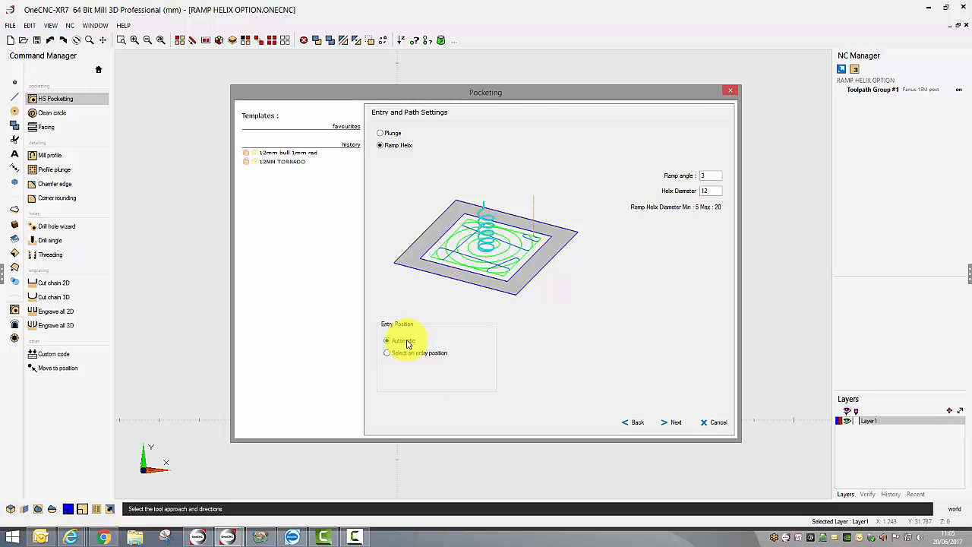
double_click(713, 191)
type("20")
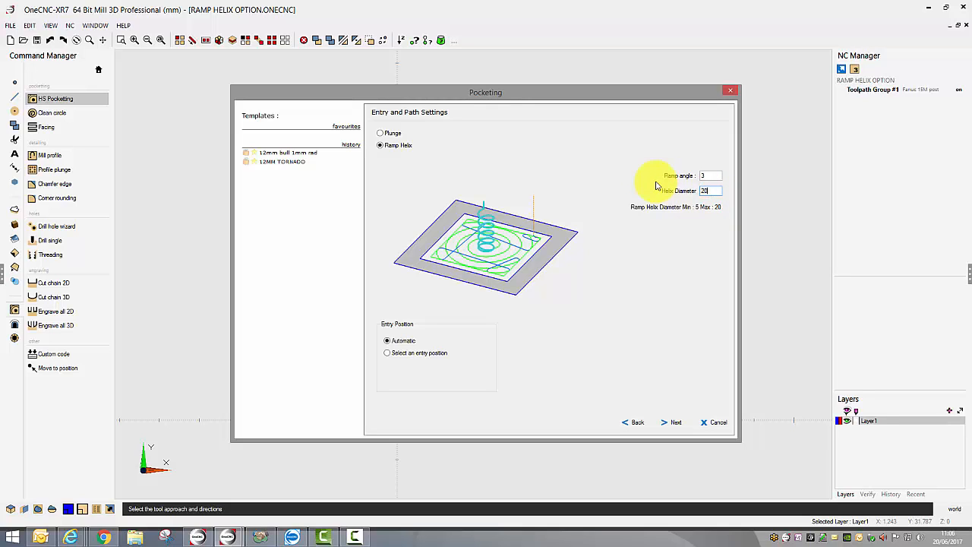
left_click(675, 421)
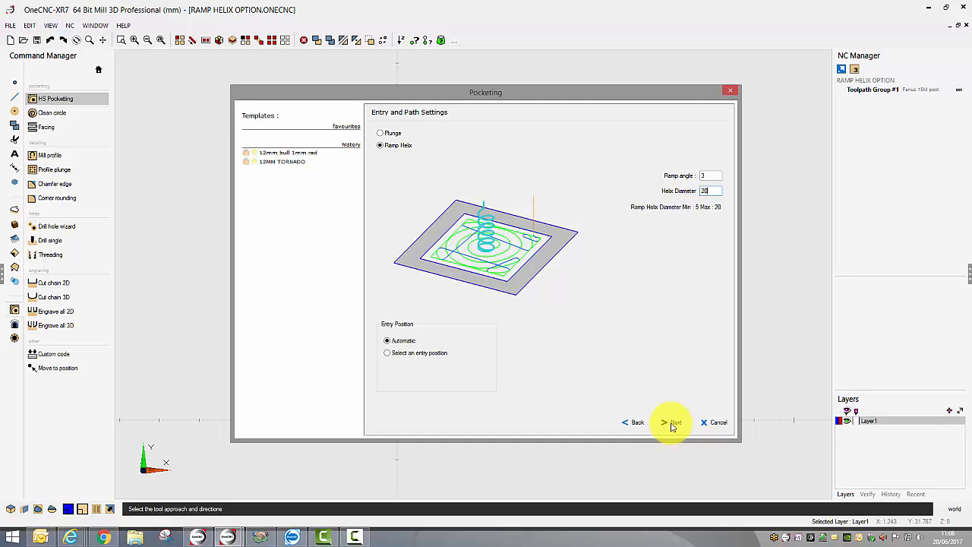
left_click(673, 423)
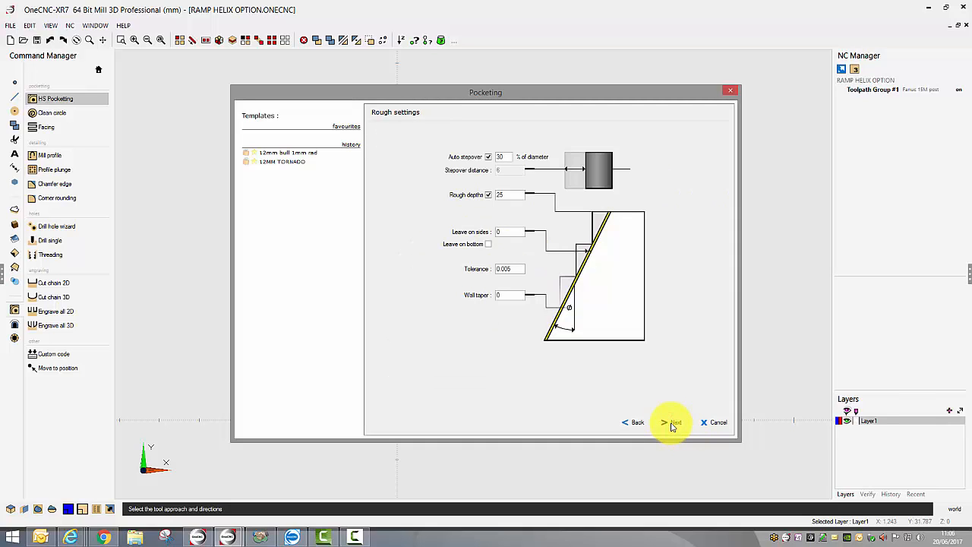
left_click(673, 423)
left_click(672, 424)
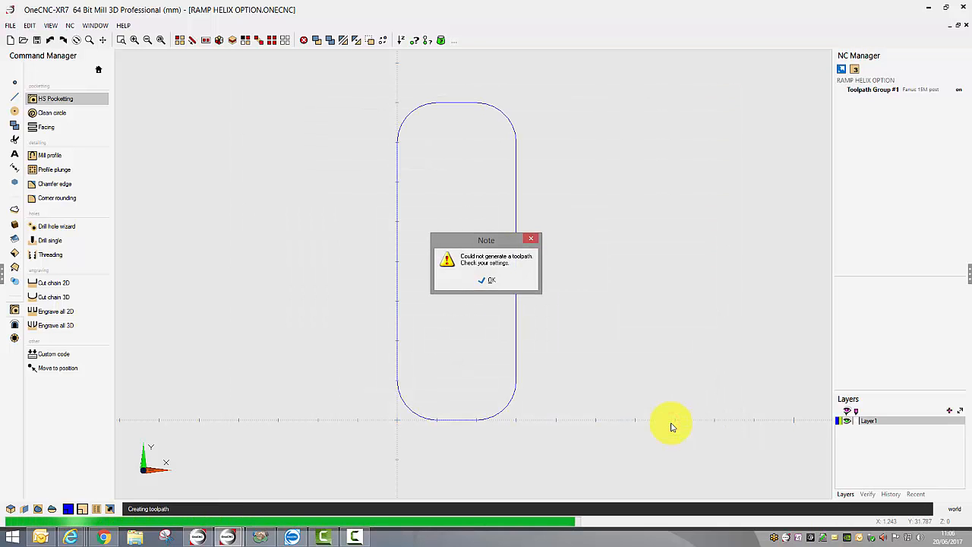
left_click(486, 282)
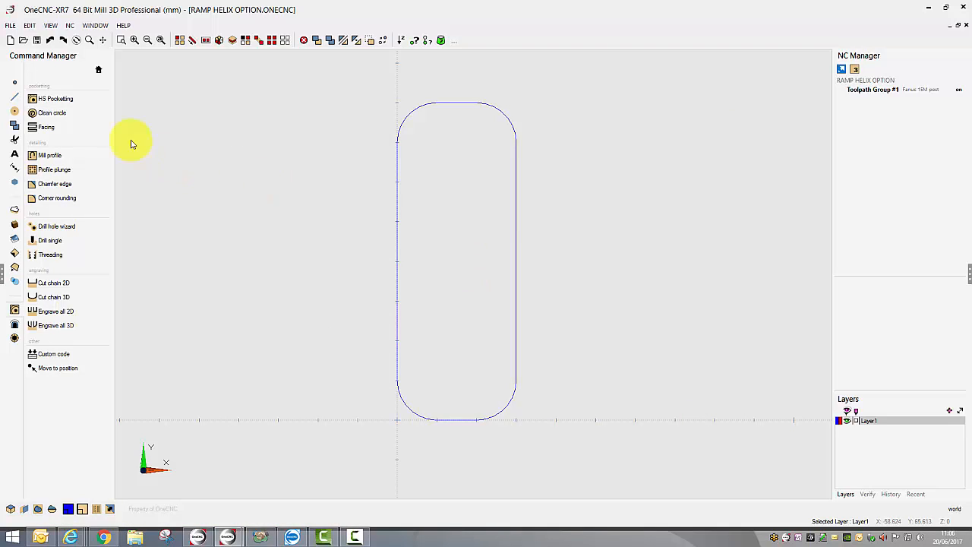
- Start a new HS Pocketting operation on the rounded rectangle, keeping the 20 mm bullnose and Final Z -10, and proceed to its entry settings
left_click(50, 99)
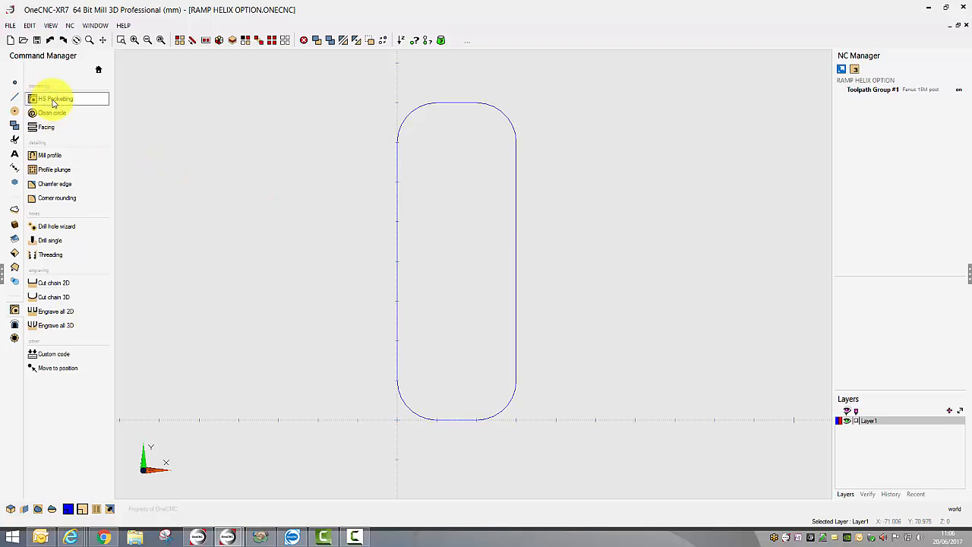
left_click(398, 240)
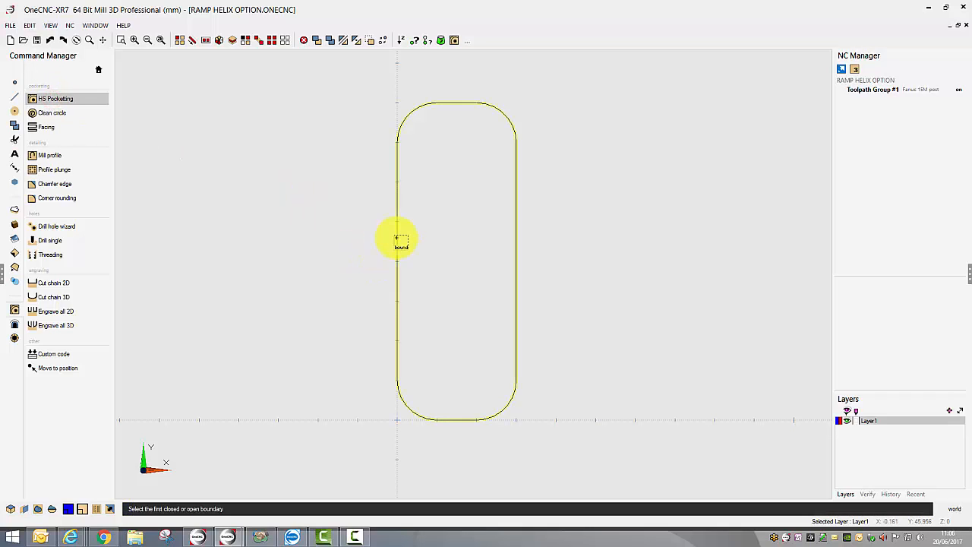
right_click(406, 231)
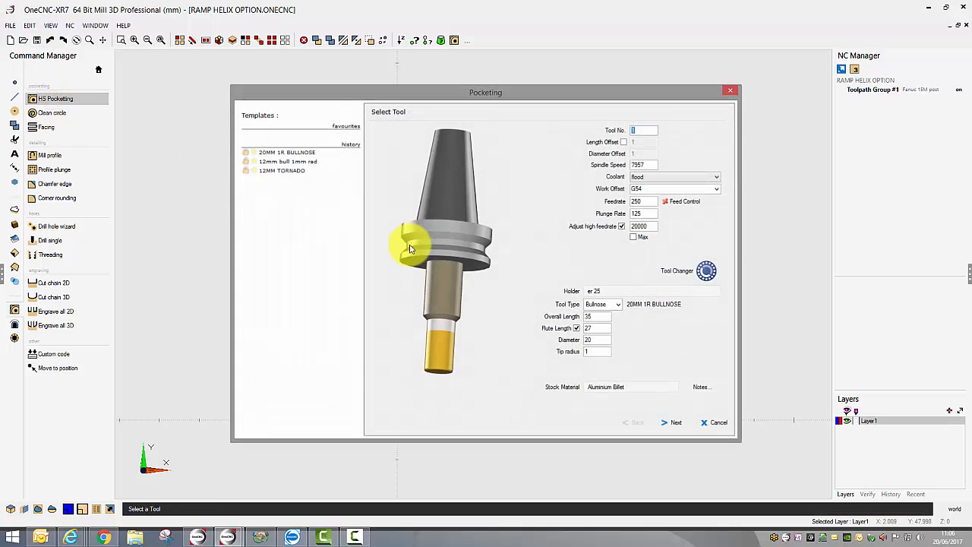
left_click(668, 423)
left_click(668, 423)
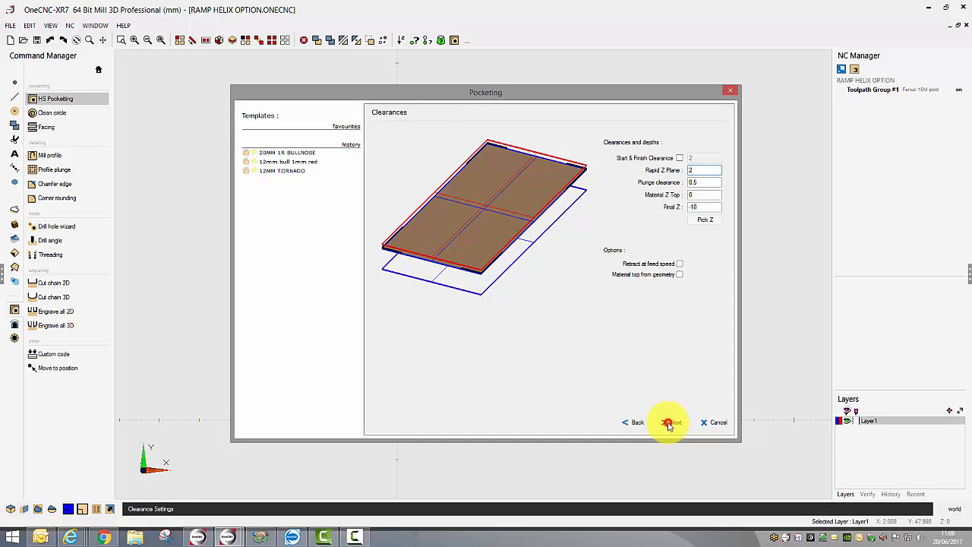
left_click(669, 422)
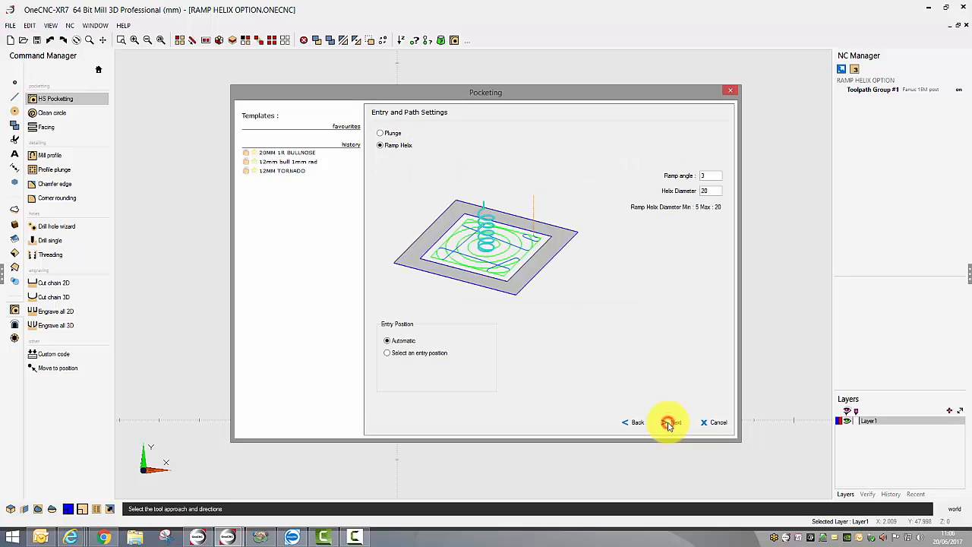
- Set the Ramp Helix entry's helix diameter to 5 mm and generate the pocket toolpath
left_click(714, 190)
type("5")
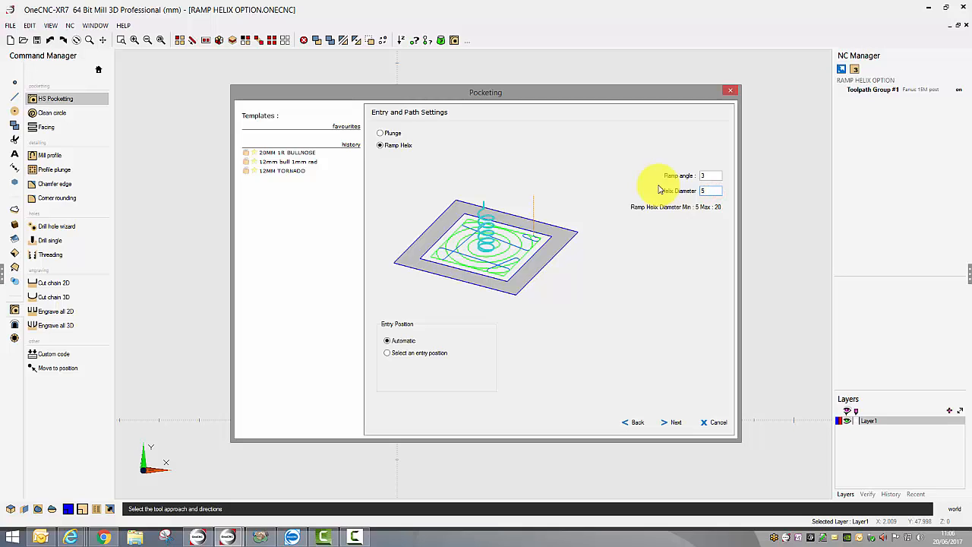
left_click(670, 422)
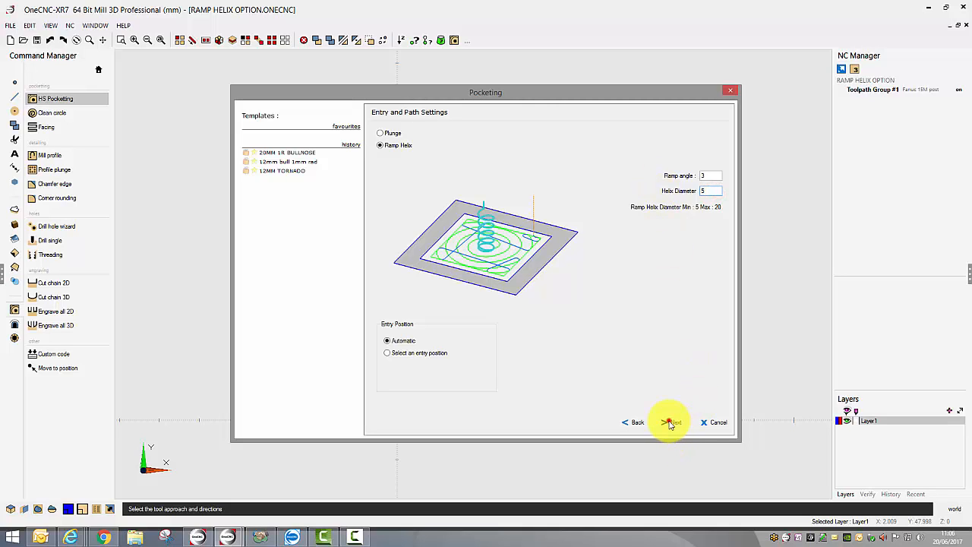
left_click(670, 422)
left_click(670, 422)
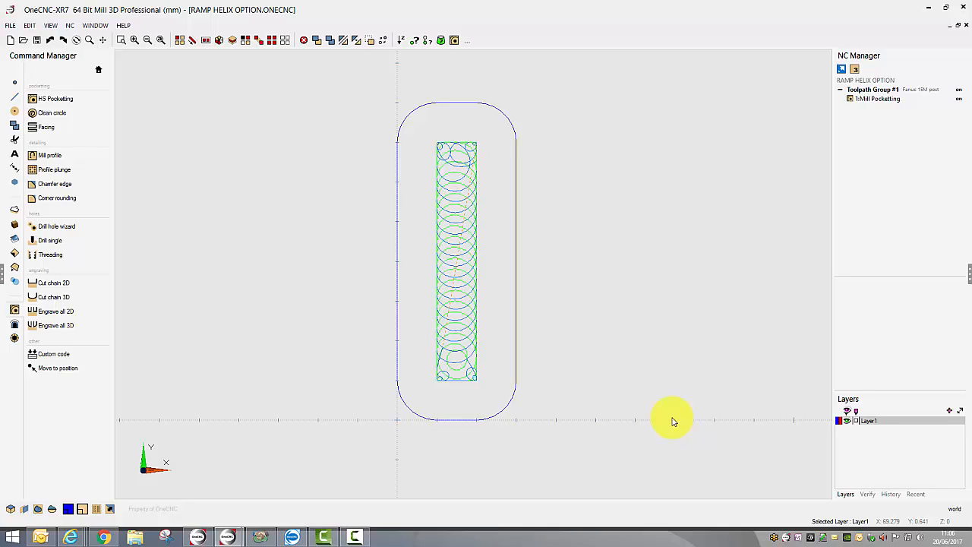
- Draw a 30 mm diameter circle inside the rounded rectangle, centred at X15 Y23
left_click(14, 114)
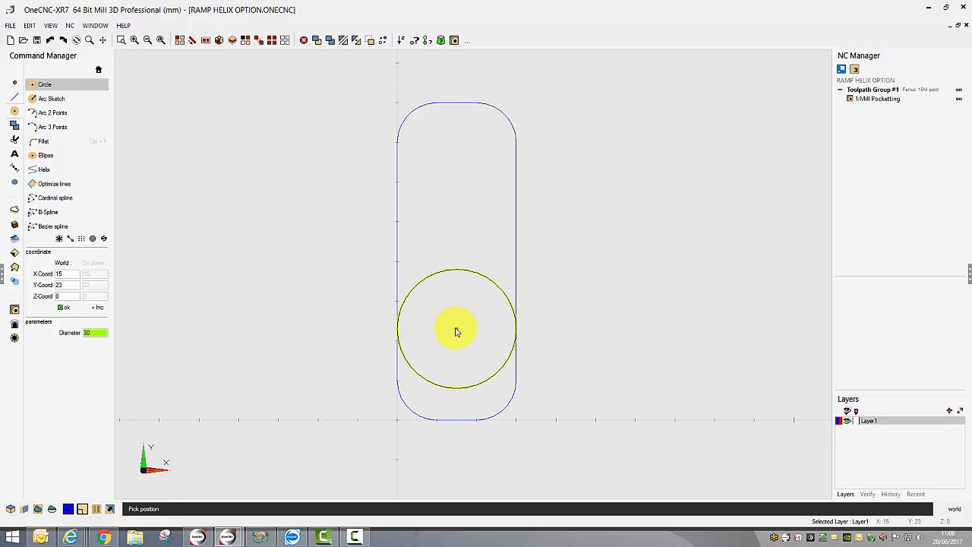
left_click(455, 331)
right_click(454, 327)
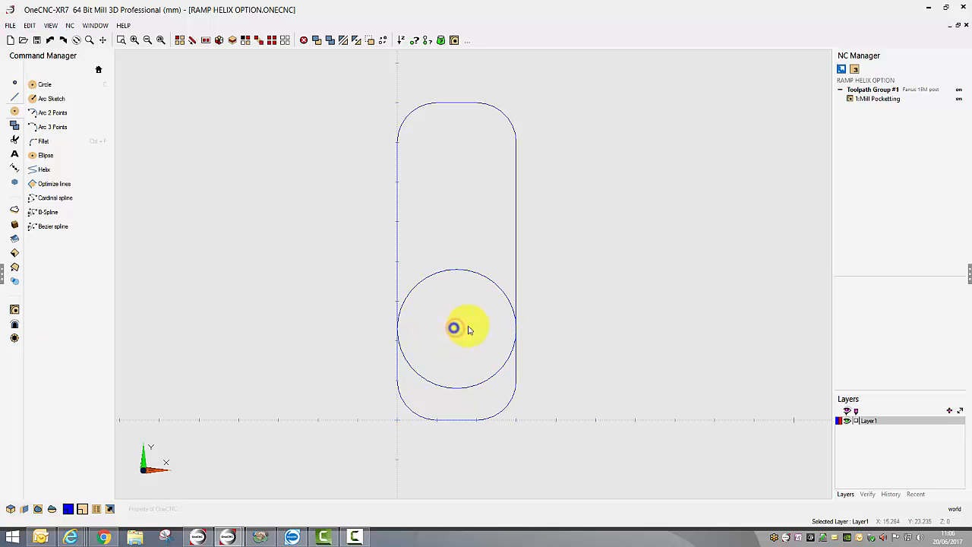
- Edit the pocketing operation to use a selected entry position, with the 30 mm circle as the entry start point
right_click(877, 99)
left_click(900, 231)
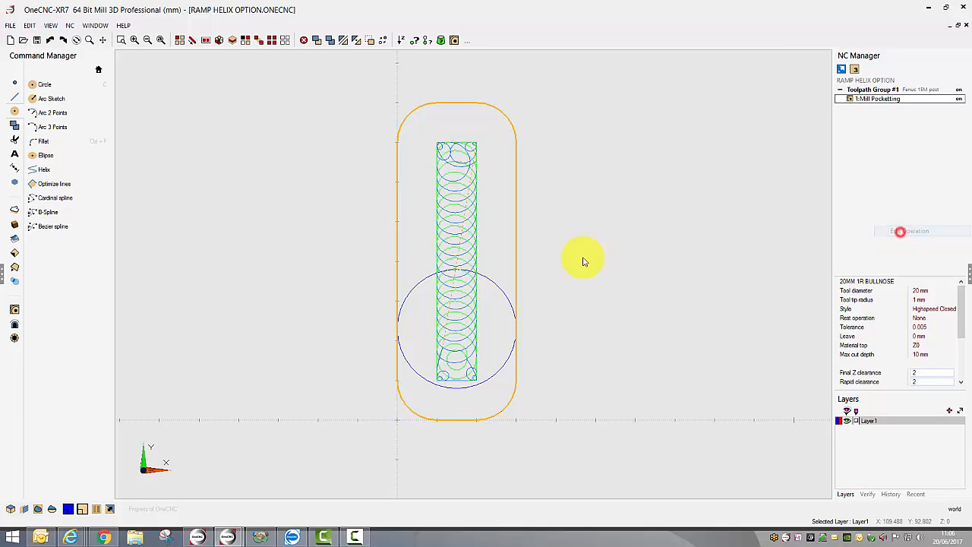
left_click(669, 423)
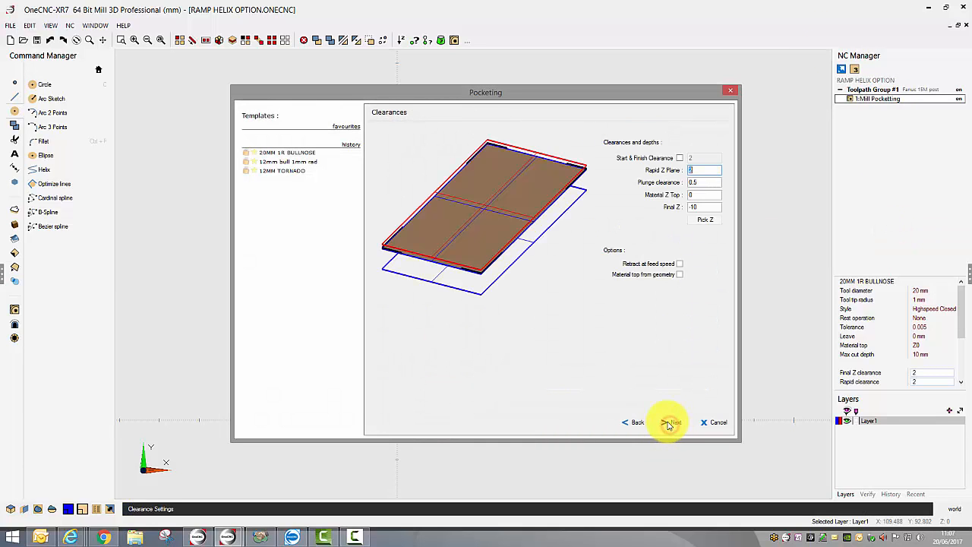
left_click(668, 423)
left_click(668, 423)
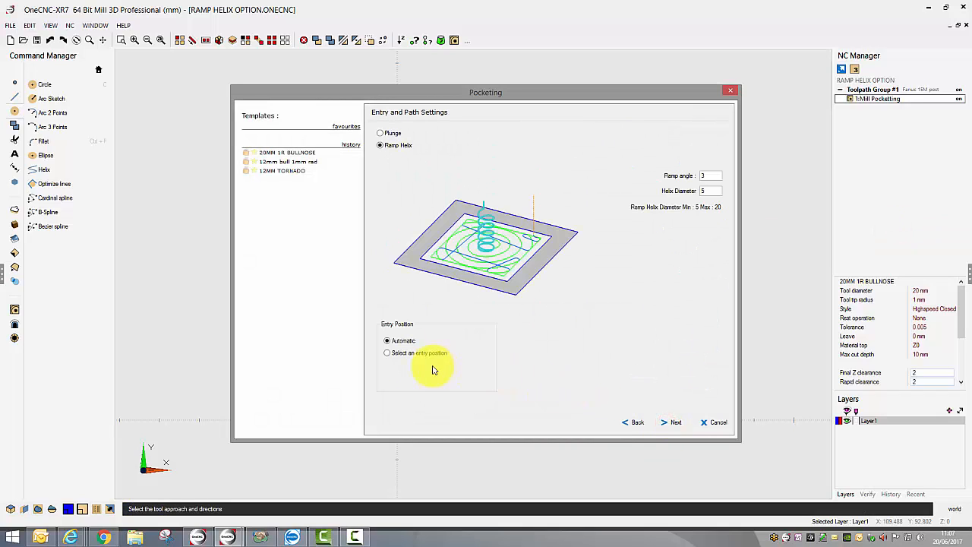
left_click(389, 353)
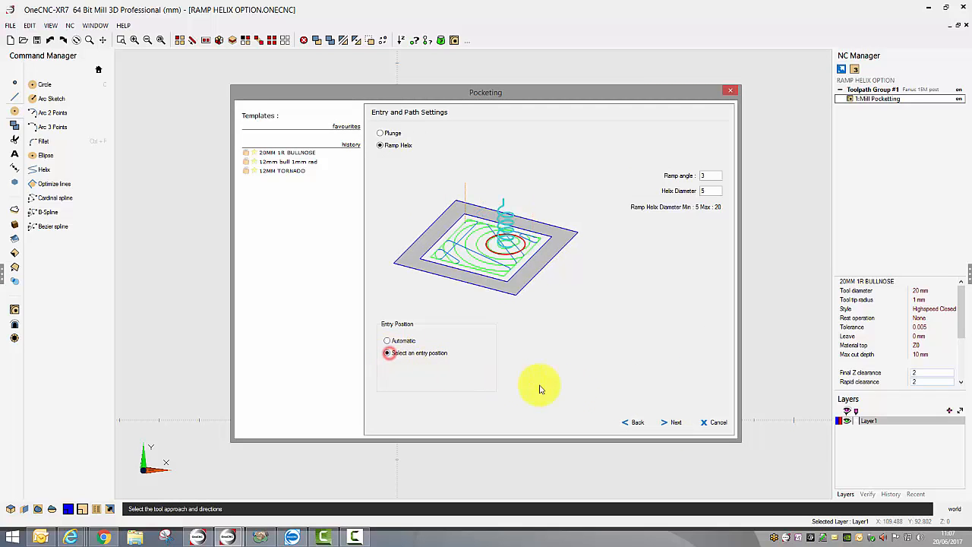
left_click(677, 423)
left_click(676, 424)
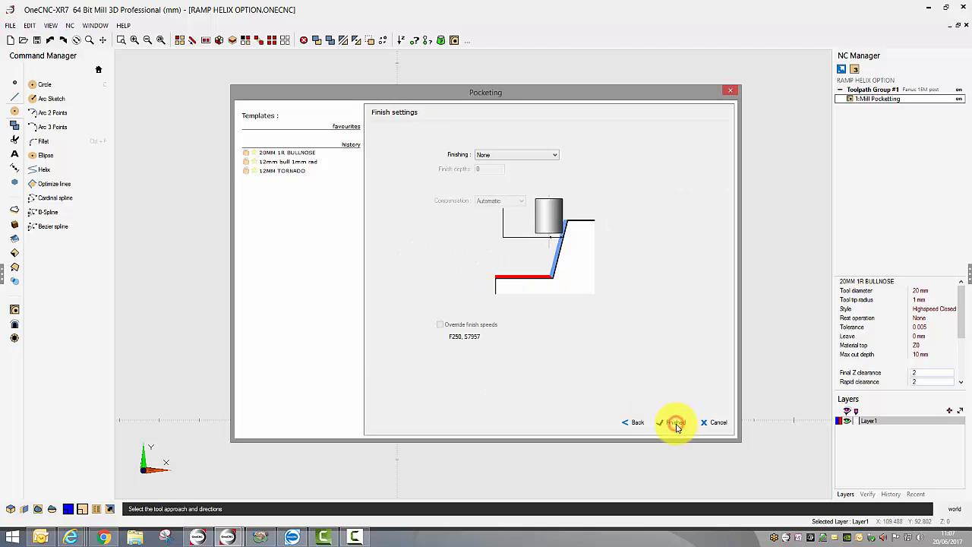
left_click(676, 423)
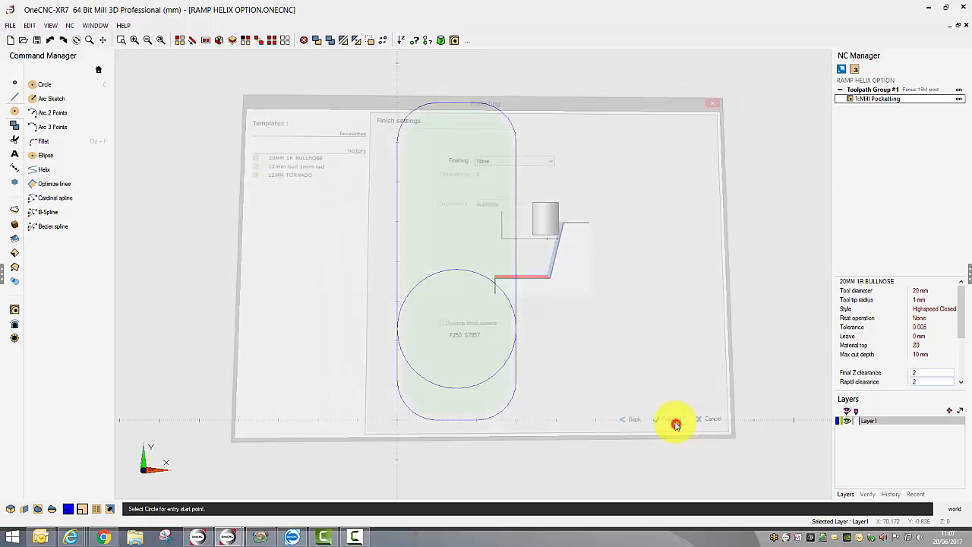
left_click(450, 273)
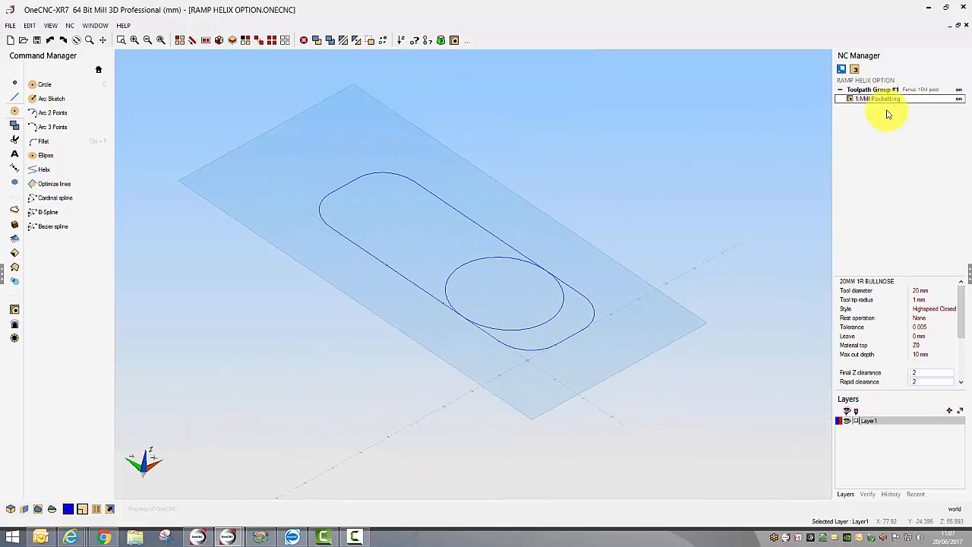
- Edit the pocketing operation to enter by Plunge instead, using the 30 mm circle as the entry start point
left_click(878, 100)
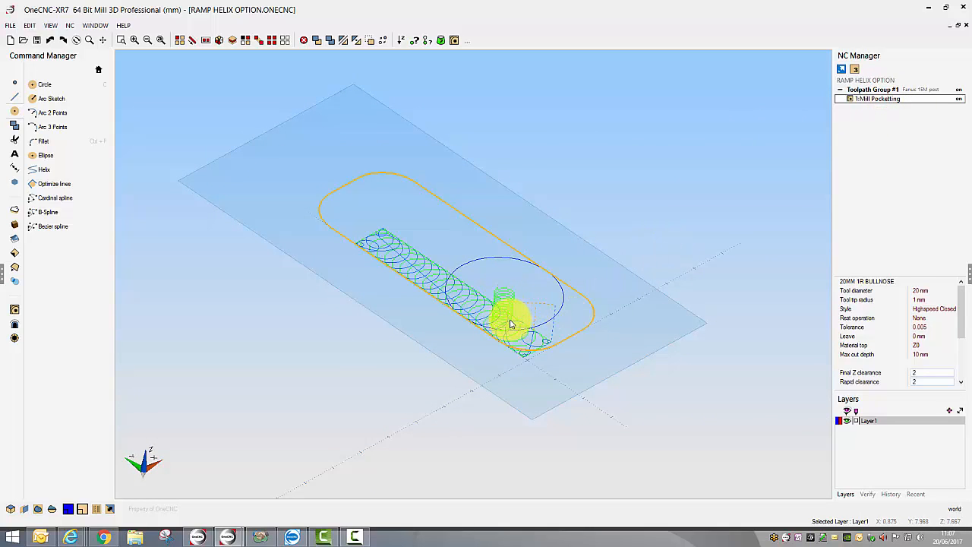
right_click(862, 102)
left_click(890, 232)
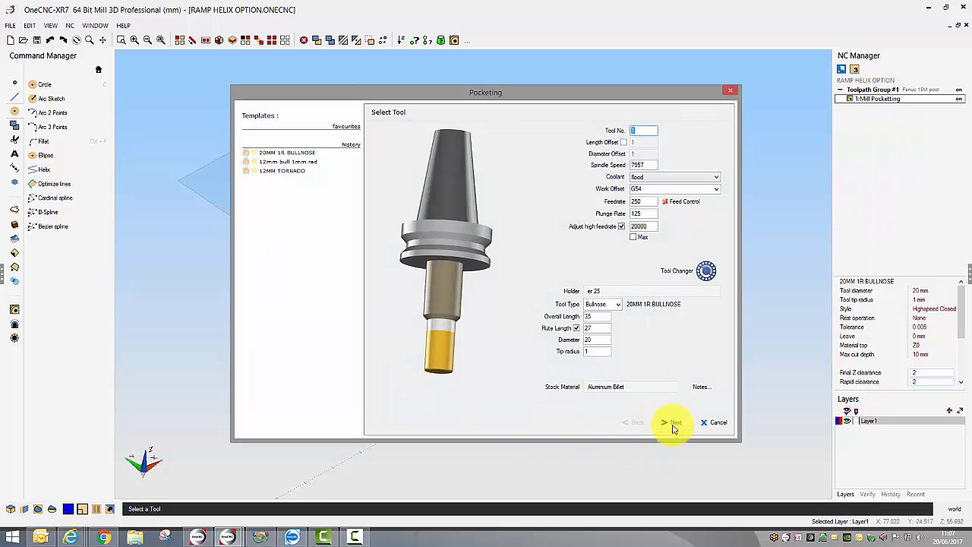
left_click(672, 423)
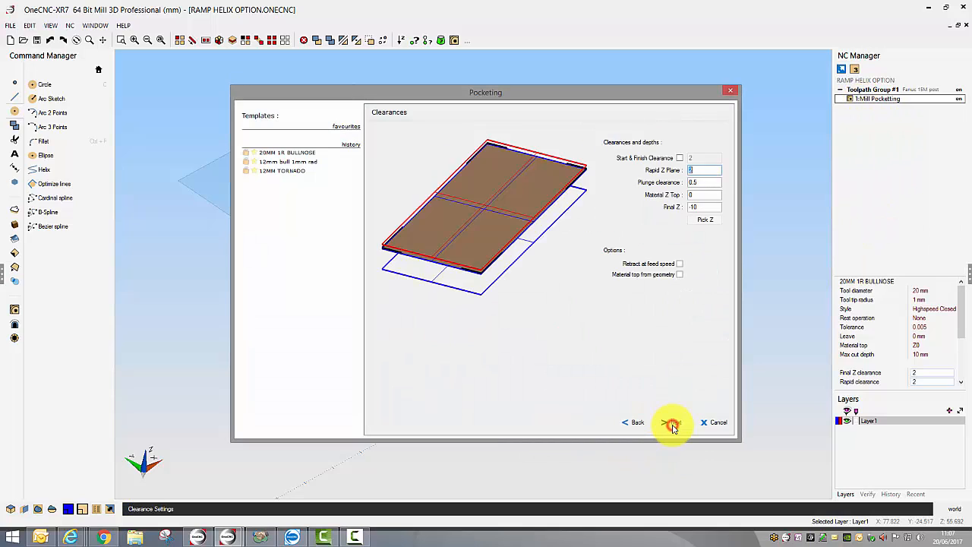
left_click(672, 424)
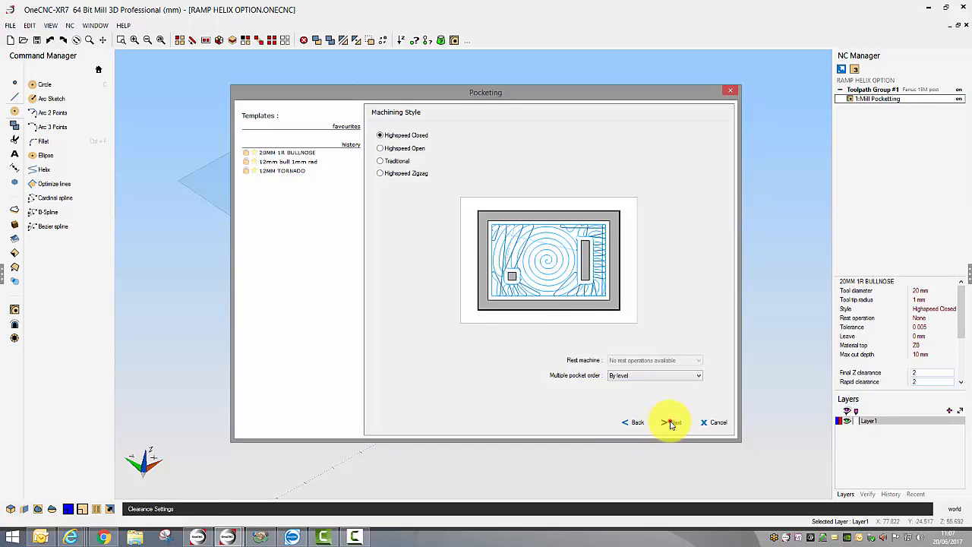
left_click(671, 423)
left_click(380, 133)
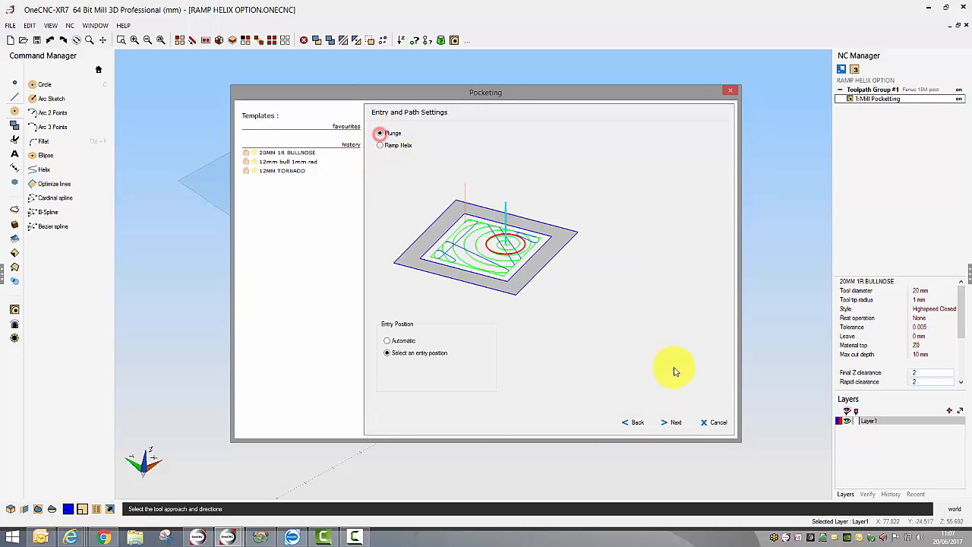
left_click(675, 423)
left_click(675, 424)
left_click(673, 425)
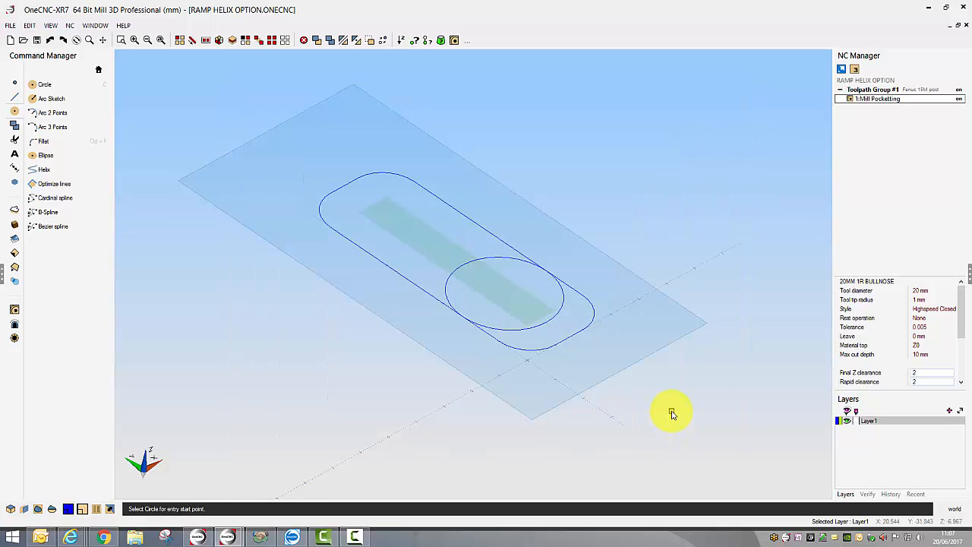
left_click(544, 322)
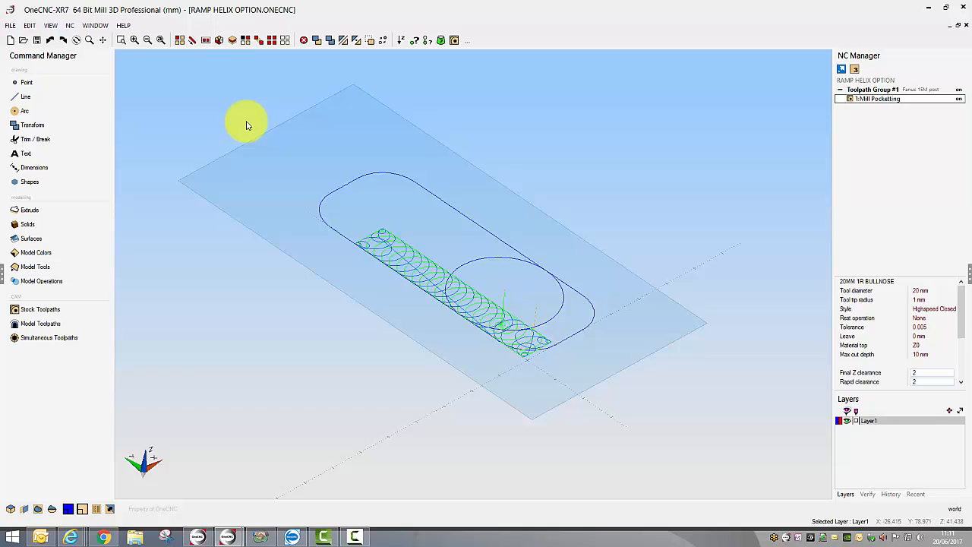
- Switch to the smart selection test drawing
left_click(95, 25)
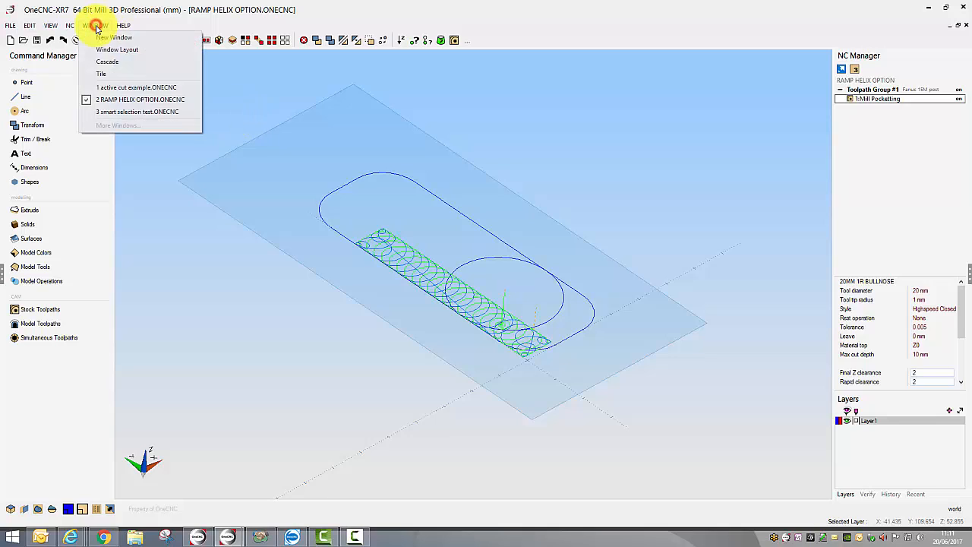
left_click(126, 113)
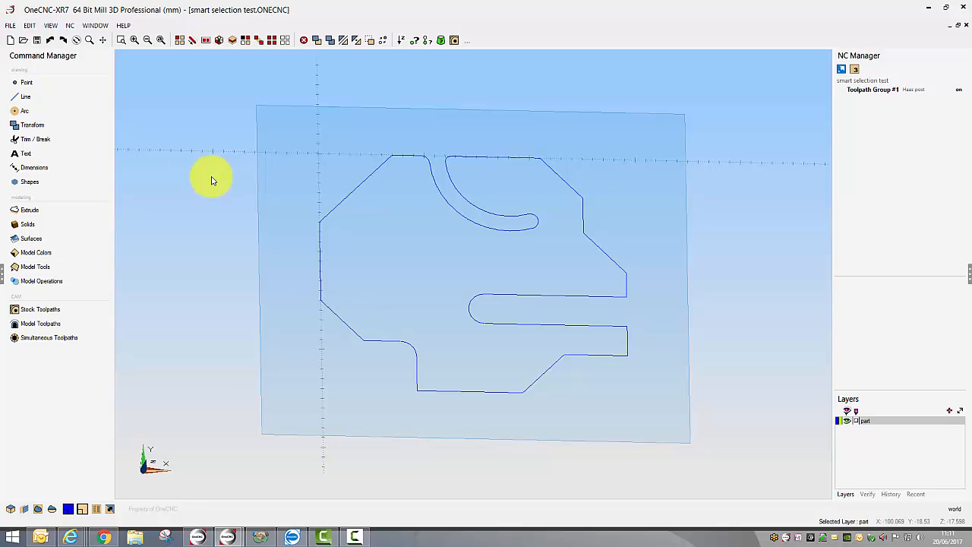
- Try to extrude the part outline as a boss with a height of -75
left_click(30, 212)
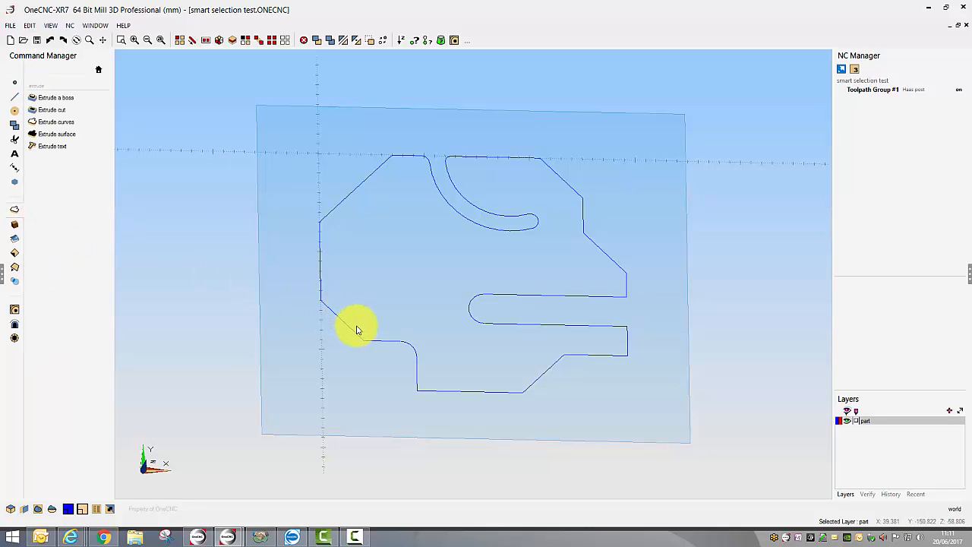
left_click(52, 98)
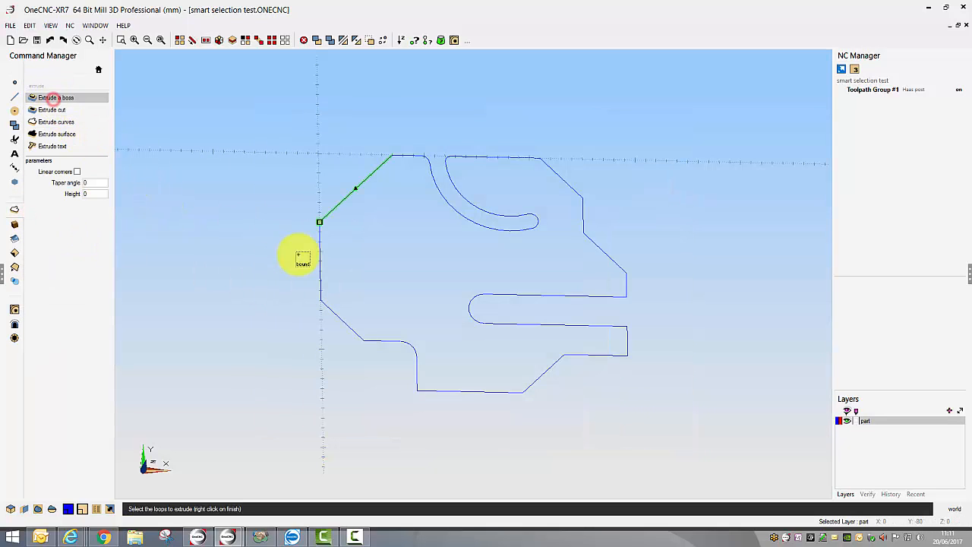
left_click(374, 330)
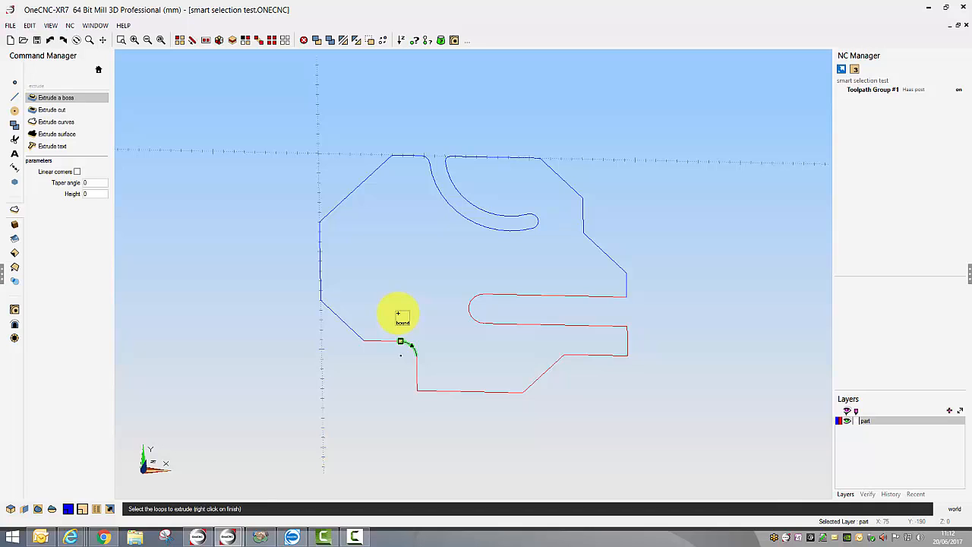
left_click(398, 313)
right_click(397, 313)
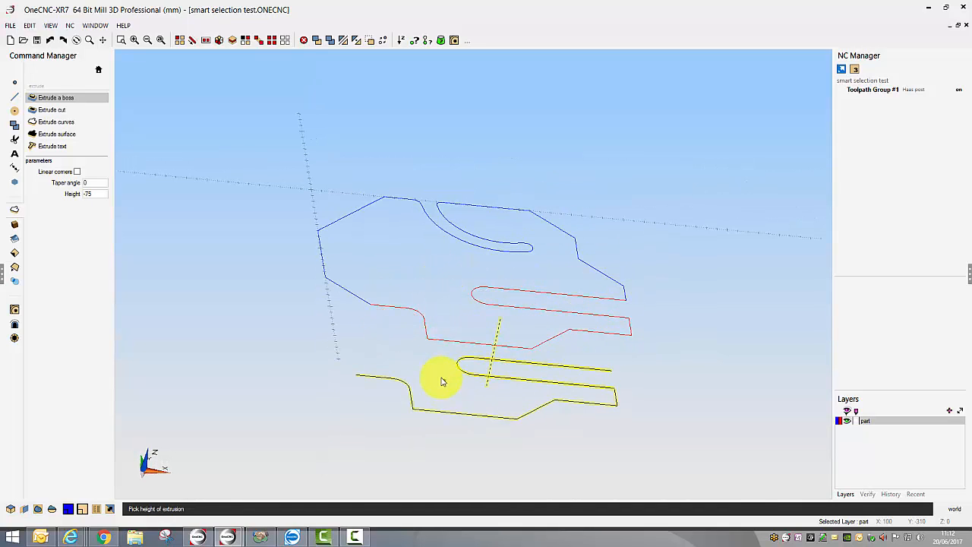
left_click(443, 382)
left_click(488, 282)
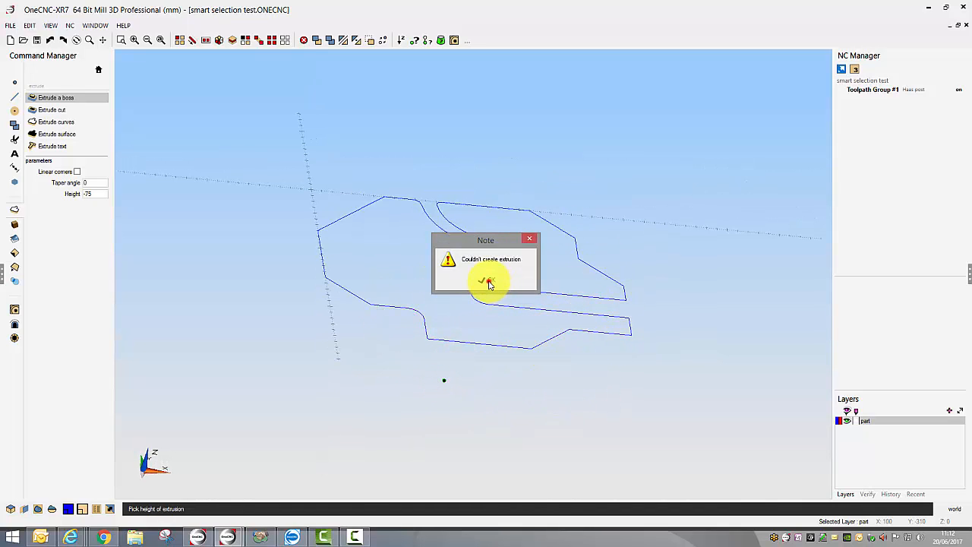
left_click(101, 71)
- Try to start an HS Pocketting operation on the part outline
left_click(22, 310)
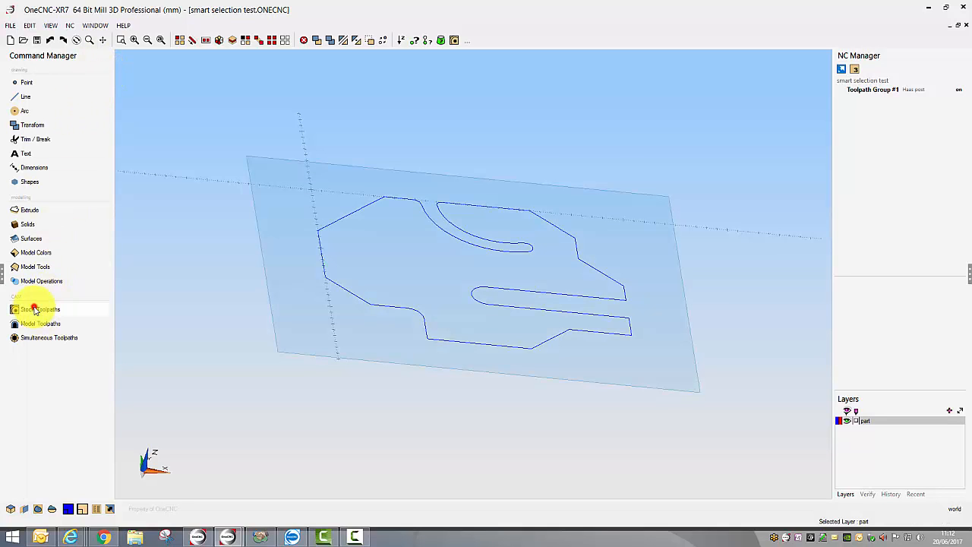
left_click(49, 97)
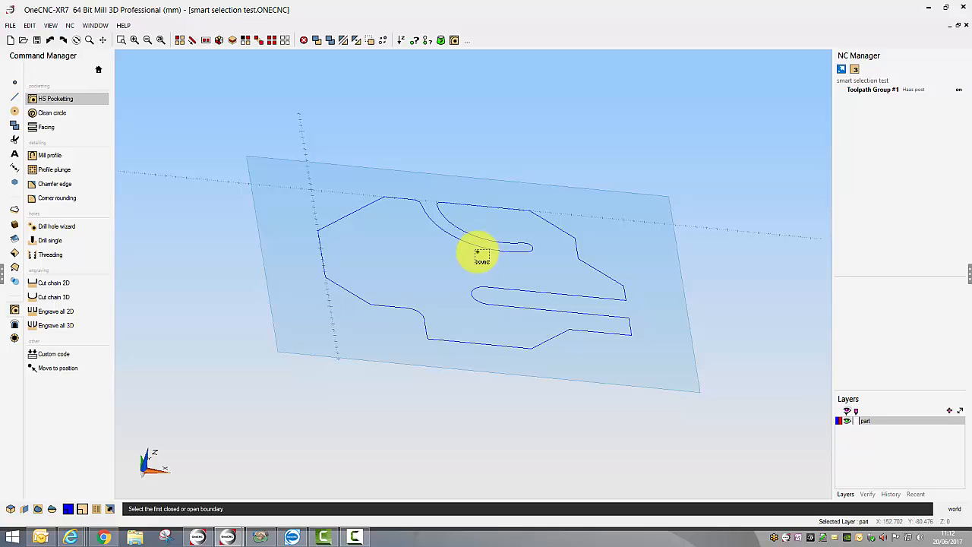
right_click(482, 253)
left_click(472, 188)
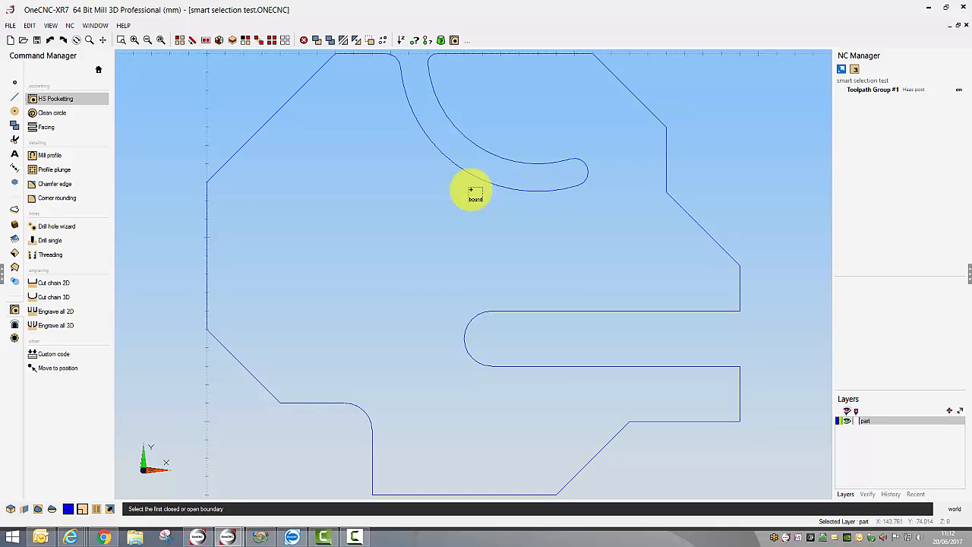
- Find the duplicate and overlapping entities on the current layer with Smart Selection and delete them from the outline
left_click(218, 41)
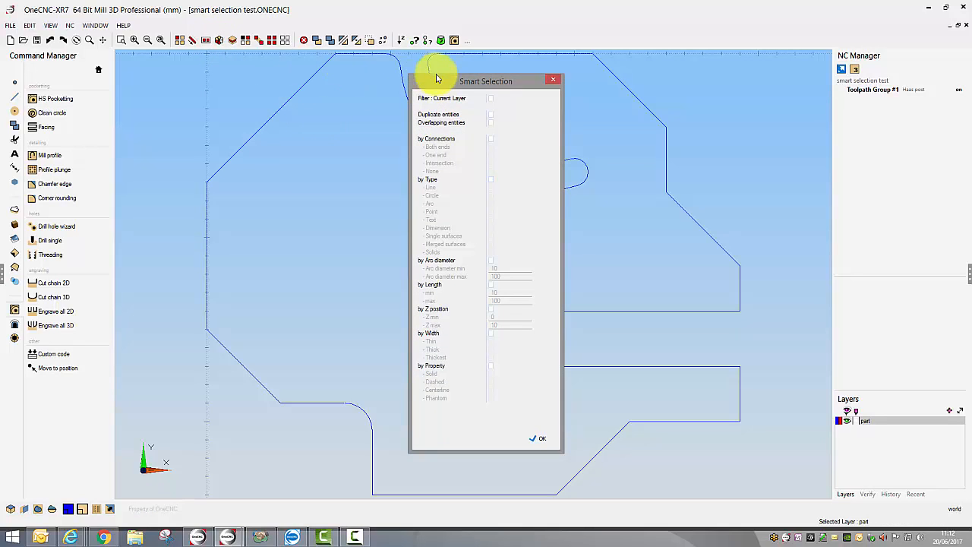
left_click(491, 98)
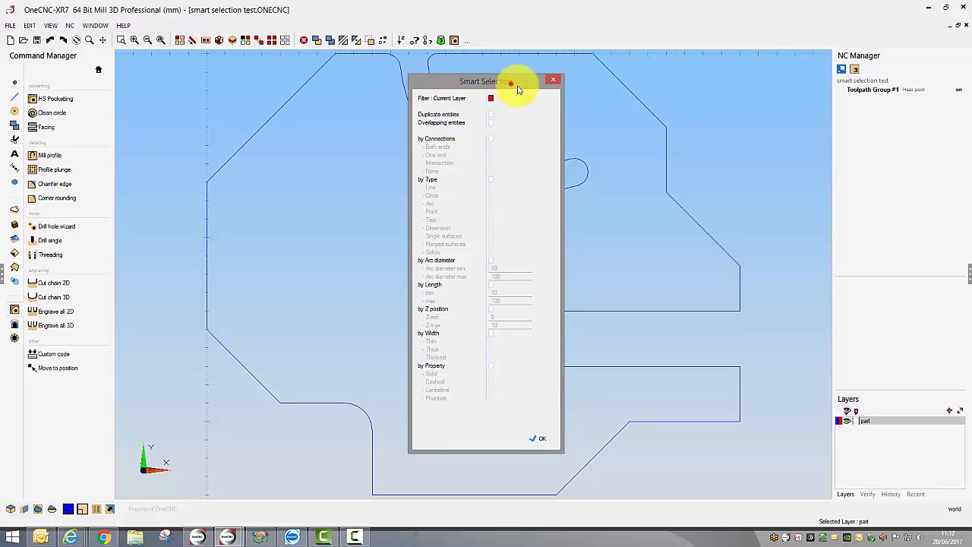
left_click_drag(512, 82, 848, 70)
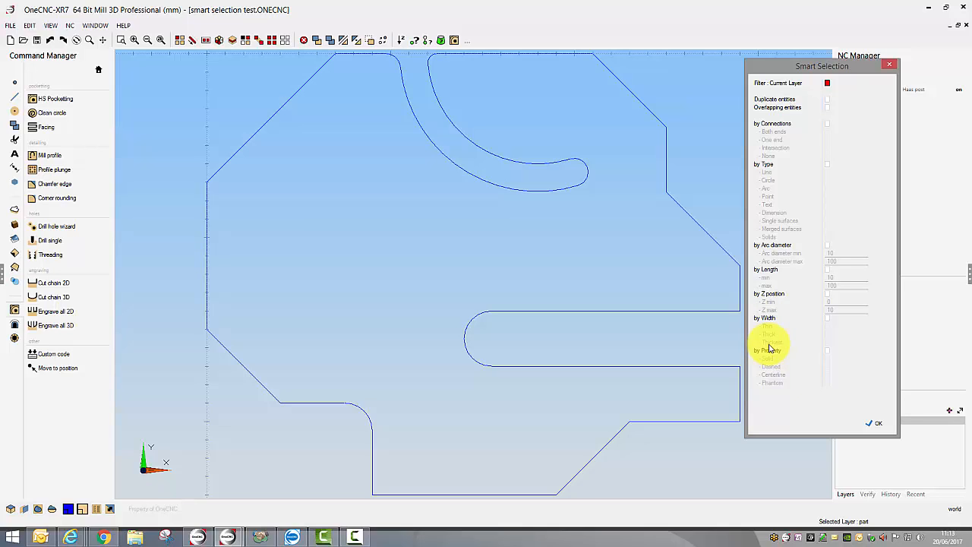
left_click(827, 100)
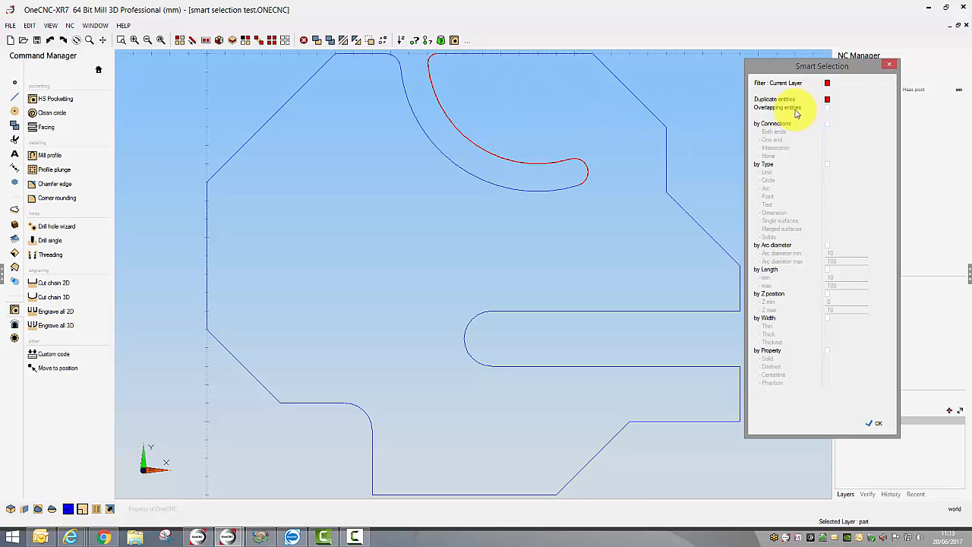
left_click(827, 108)
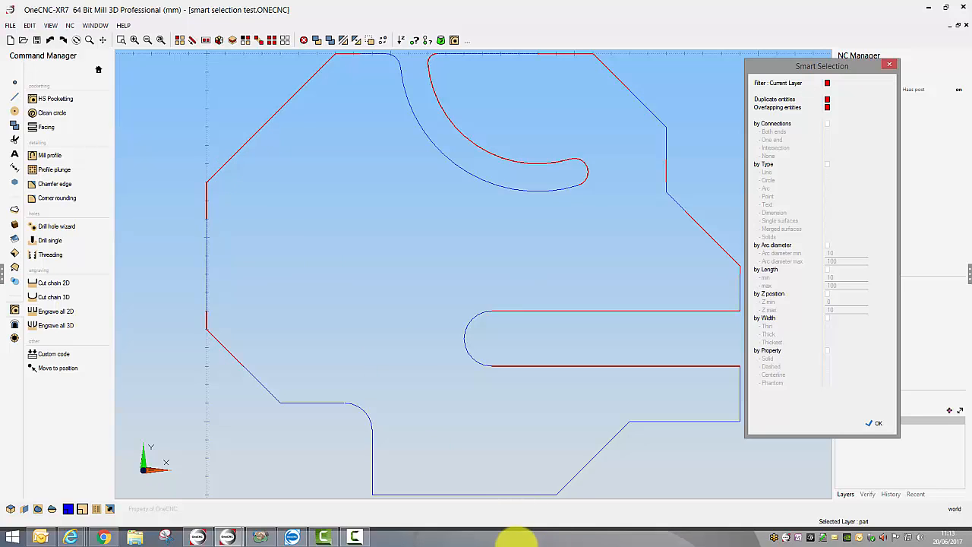
left_click(870, 425)
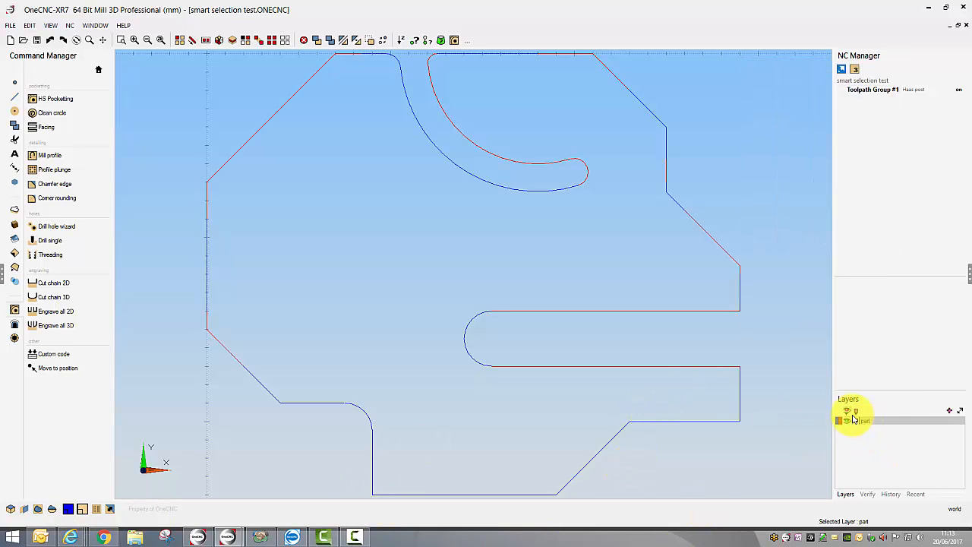
left_click(305, 40)
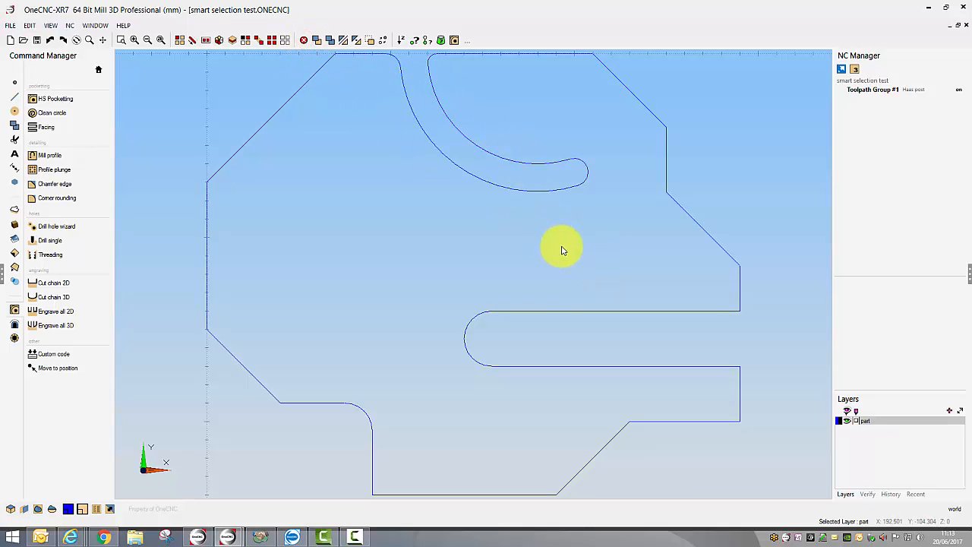
- Start HS Pocketting and check whether the whole cleaned part outline can be picked as one boundary
middle_click_drag(568, 283, 571, 322)
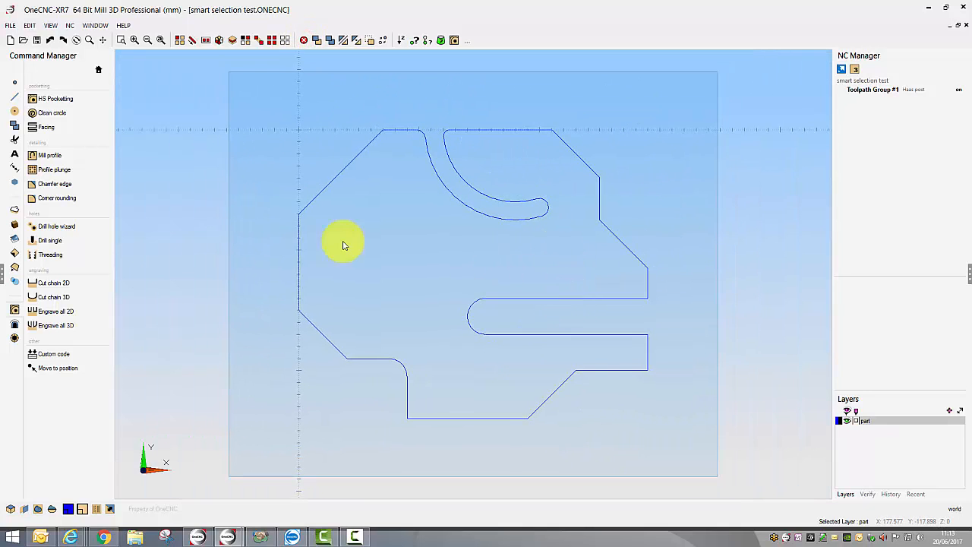
left_click(55, 98)
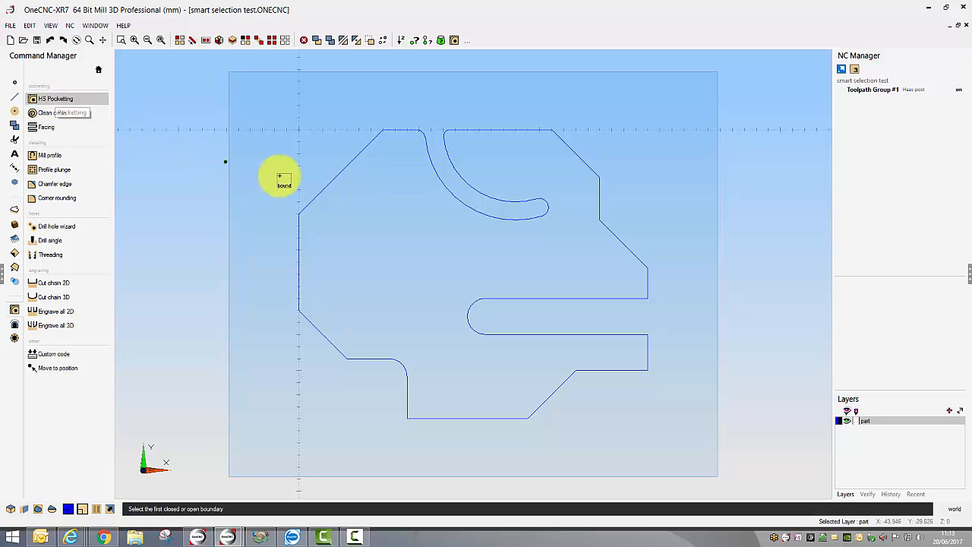
left_click(333, 176)
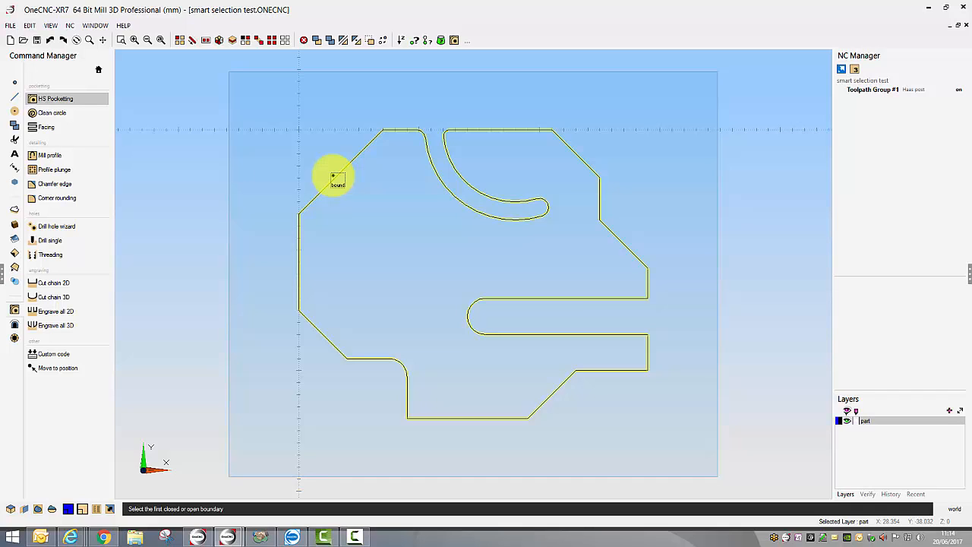
- Extrude the part outline as a solid boss and retrieve information about the solid part
left_click(98, 69)
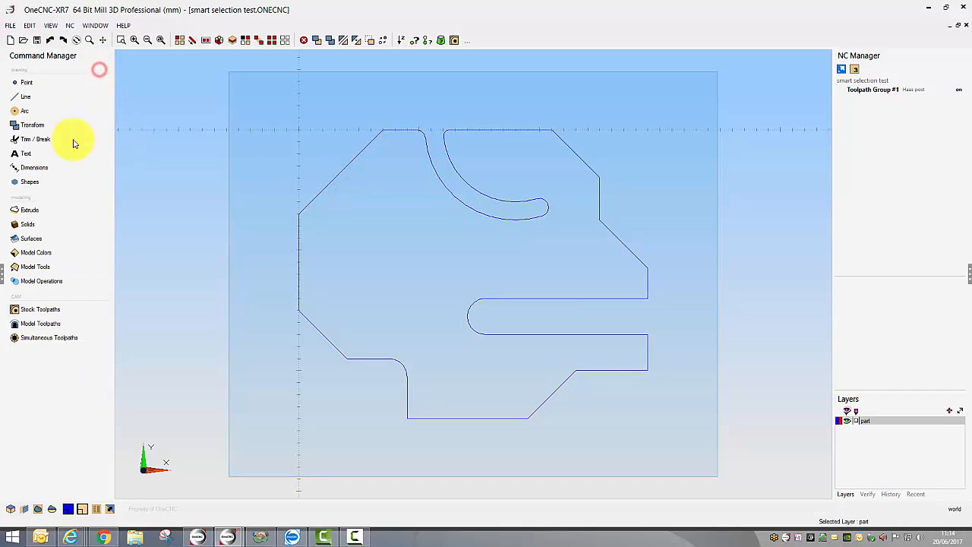
left_click(30, 210)
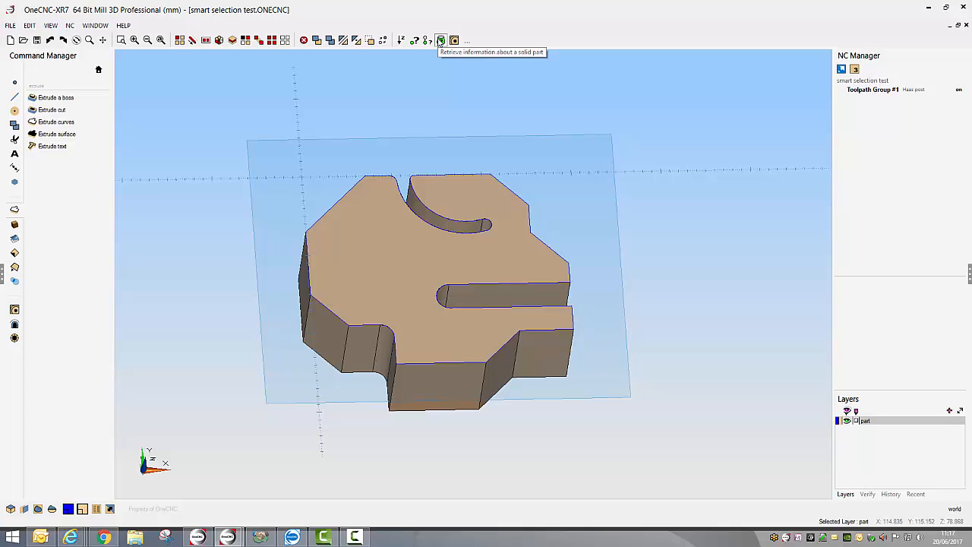
left_click(441, 41)
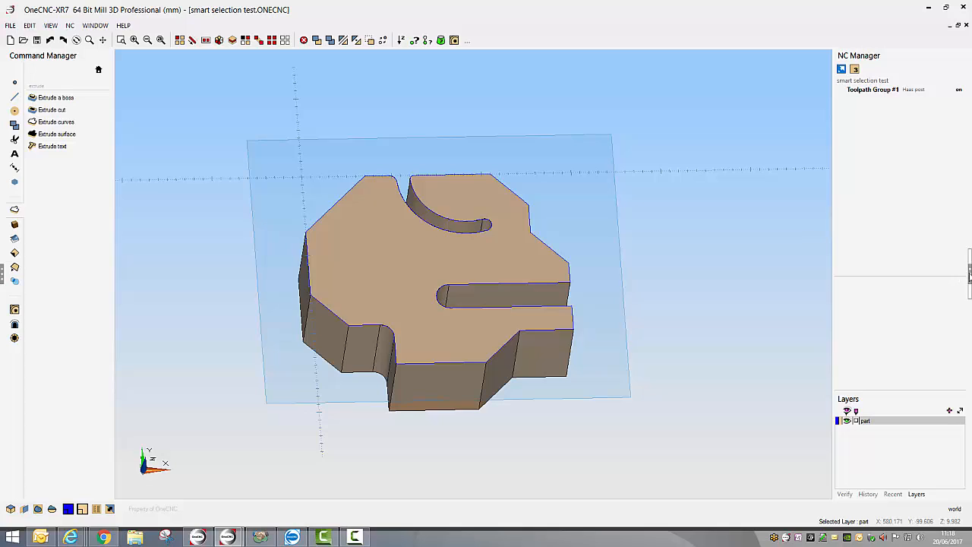
- Hide the NC Manager and the Command Manager to widen the model view
left_click(969, 274)
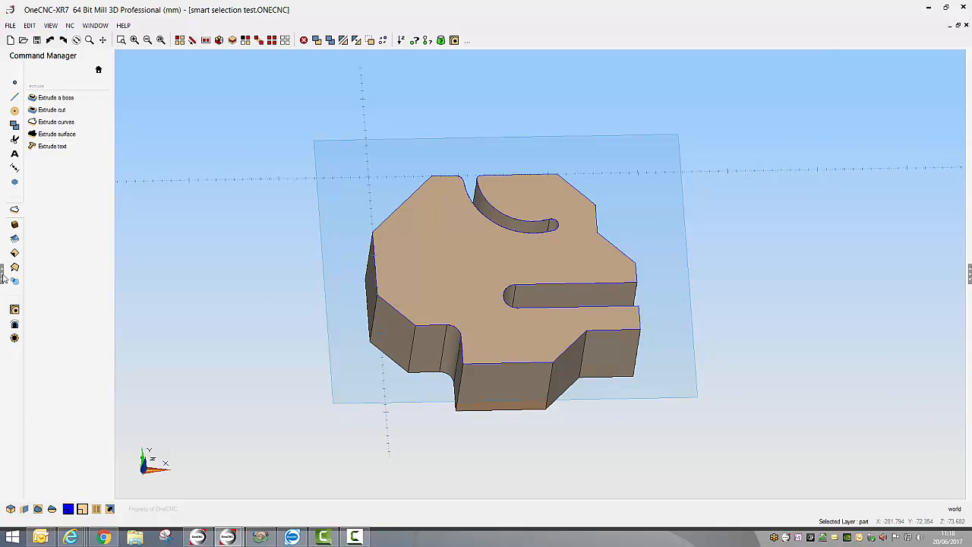
left_click(2, 275)
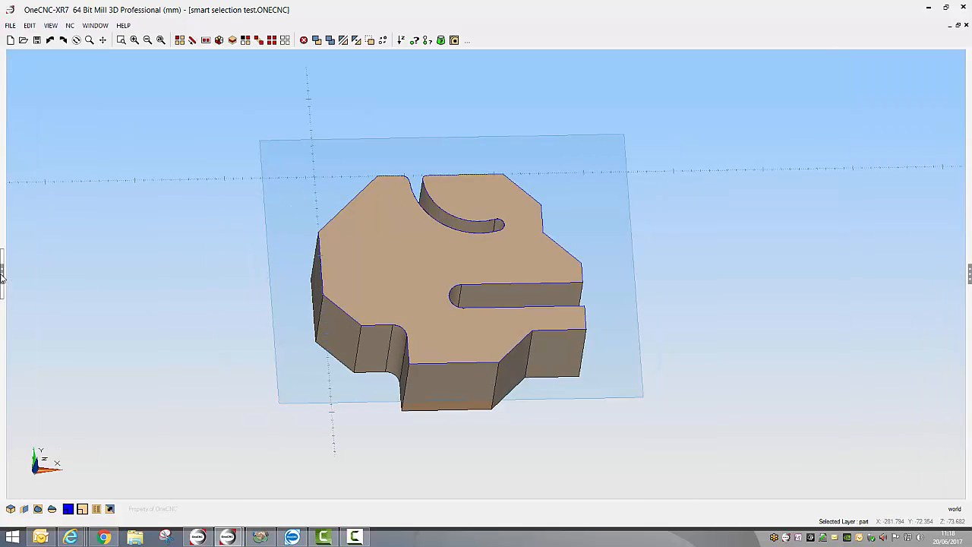